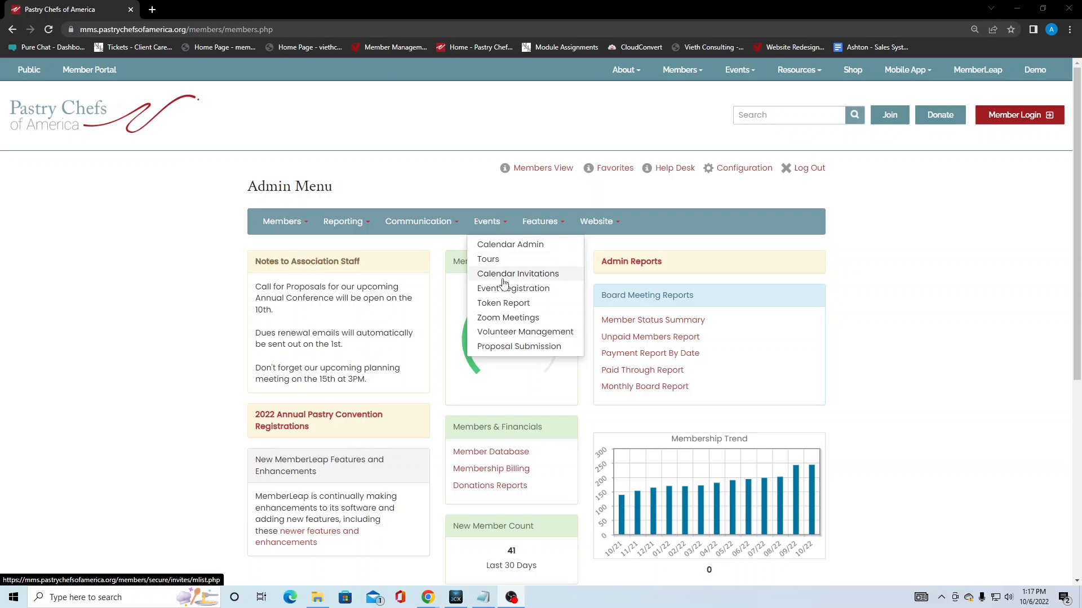
Step: Open the survey list for the 54th Annual Convention - Eclair de Lune event registration
{"action": "left_click", "coordinate": [505, 291]}
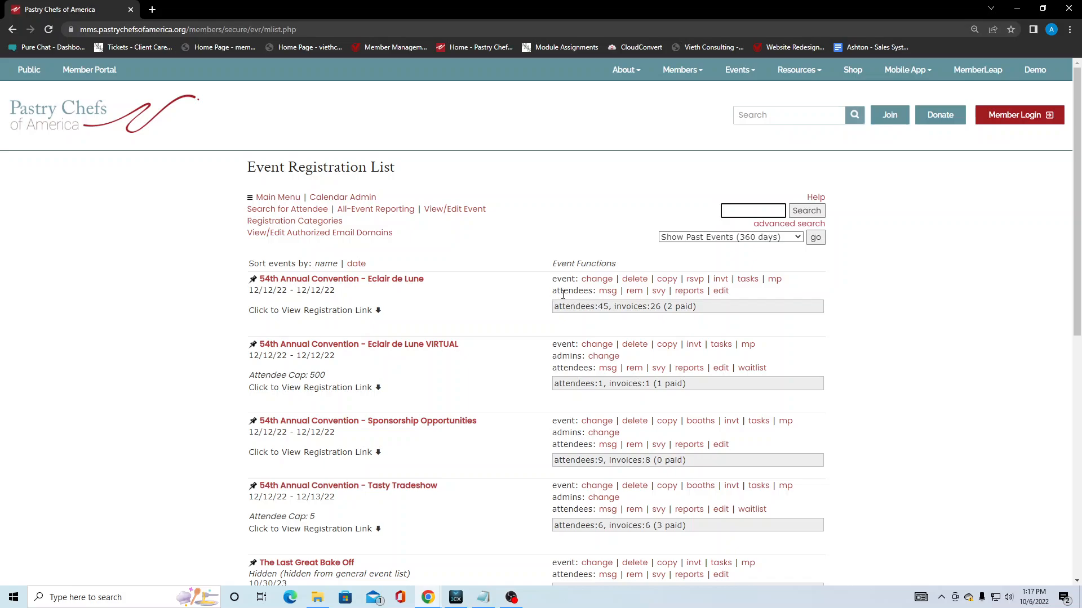
{"action": "left_click", "coordinate": [656, 292]}
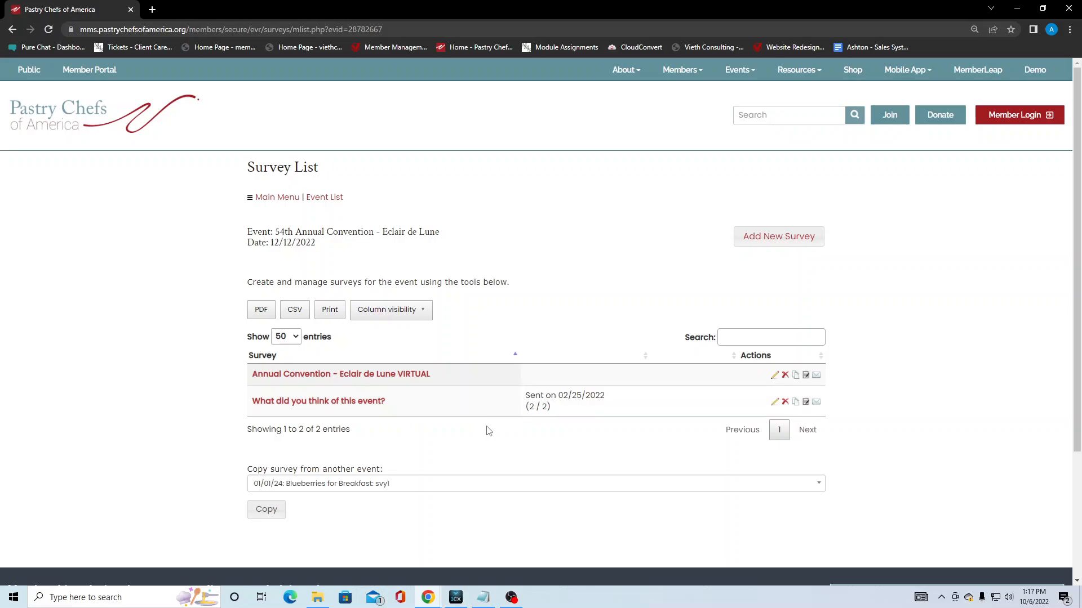
Step: Look through the surveys from other events that are available to copy into this event
{"action": "scroll", "coordinate": [487, 434], "scroll_direction": "down", "scroll_amount": 1}
{"action": "scroll", "coordinate": [488, 434], "scroll_direction": "down", "scroll_amount": 1}
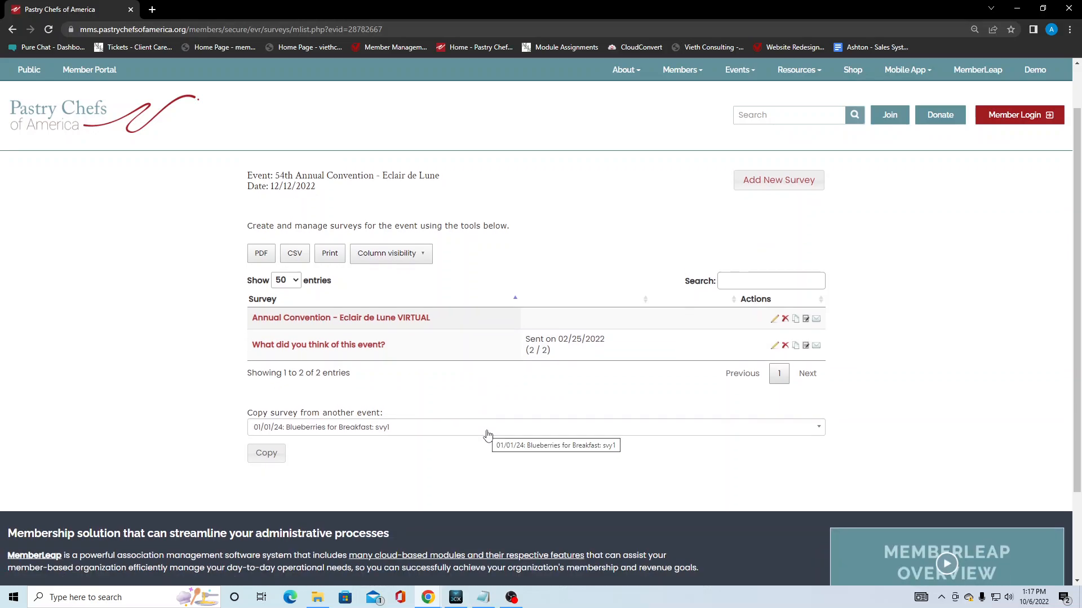
{"action": "left_click", "coordinate": [488, 428]}
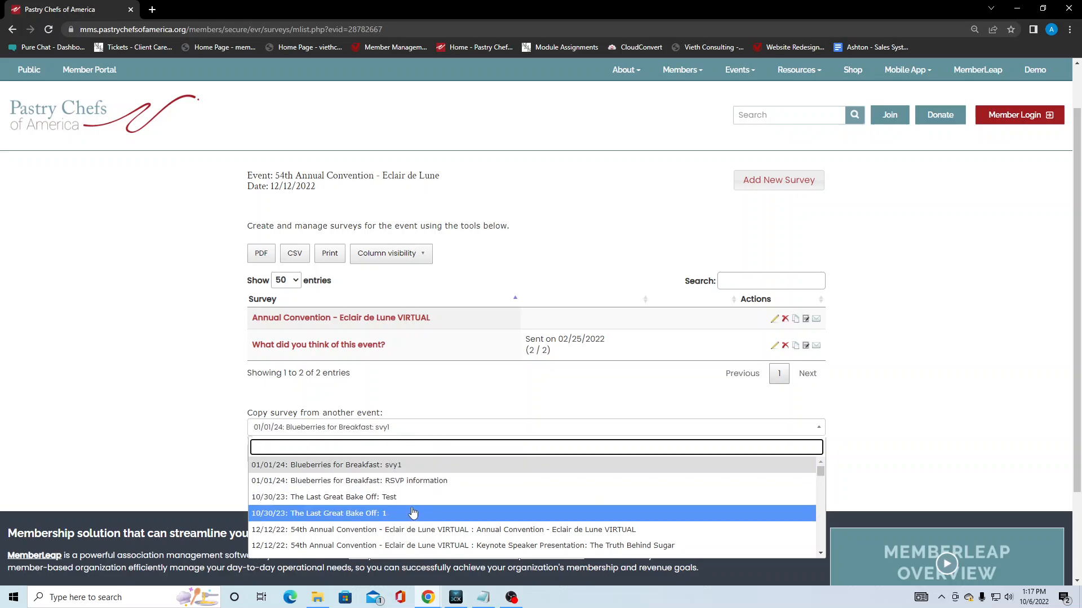
{"action": "scroll", "coordinate": [445, 510], "scroll_direction": "down", "scroll_amount": 5}
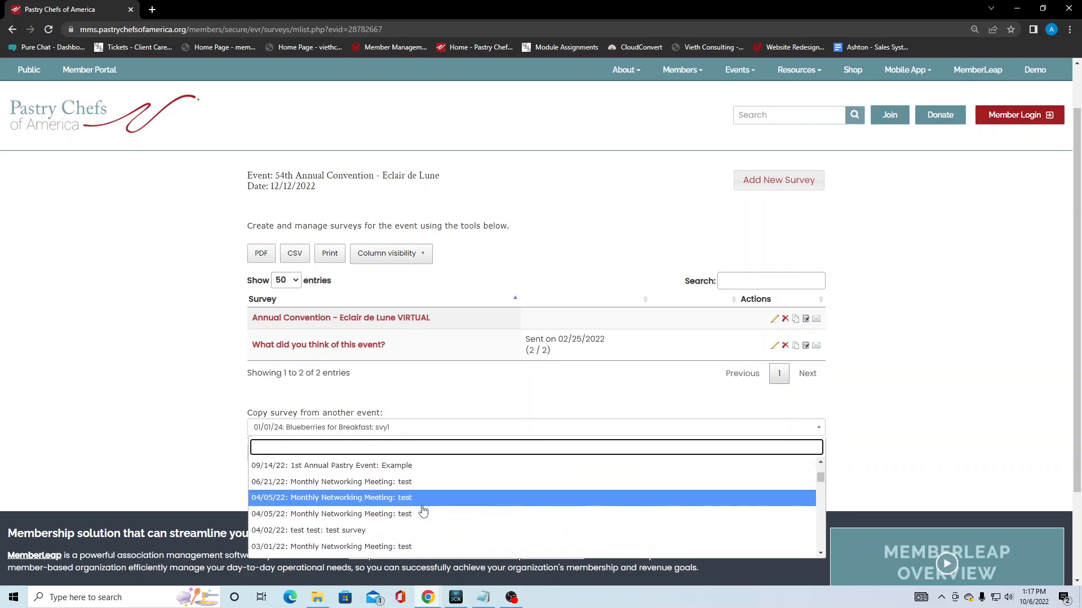
{"action": "scroll", "coordinate": [397, 520], "scroll_direction": "down", "scroll_amount": 5}
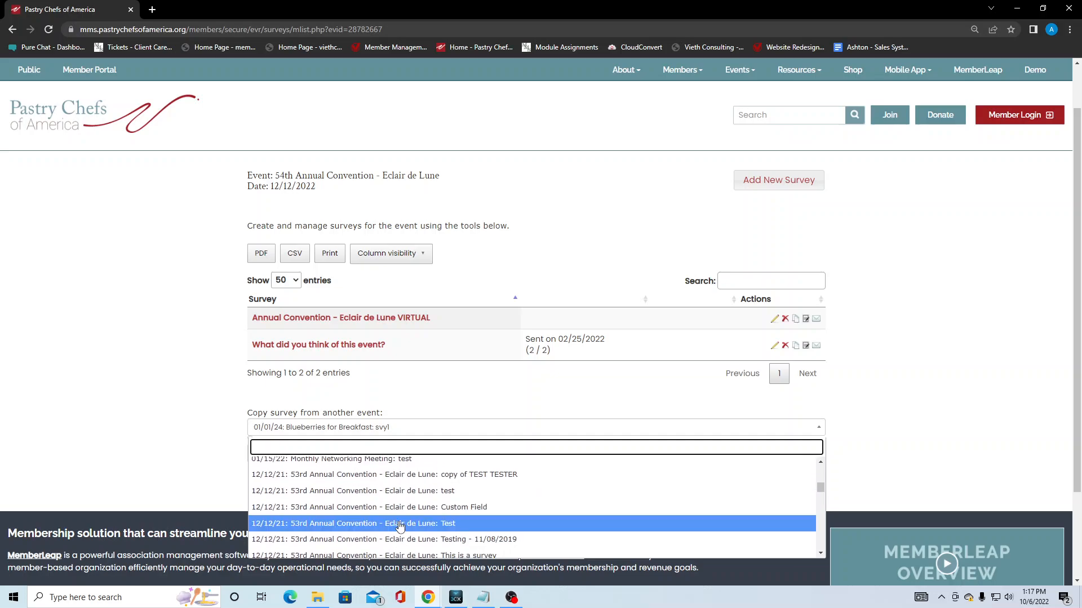
{"action": "scroll", "coordinate": [400, 523], "scroll_direction": "down", "scroll_amount": 4}
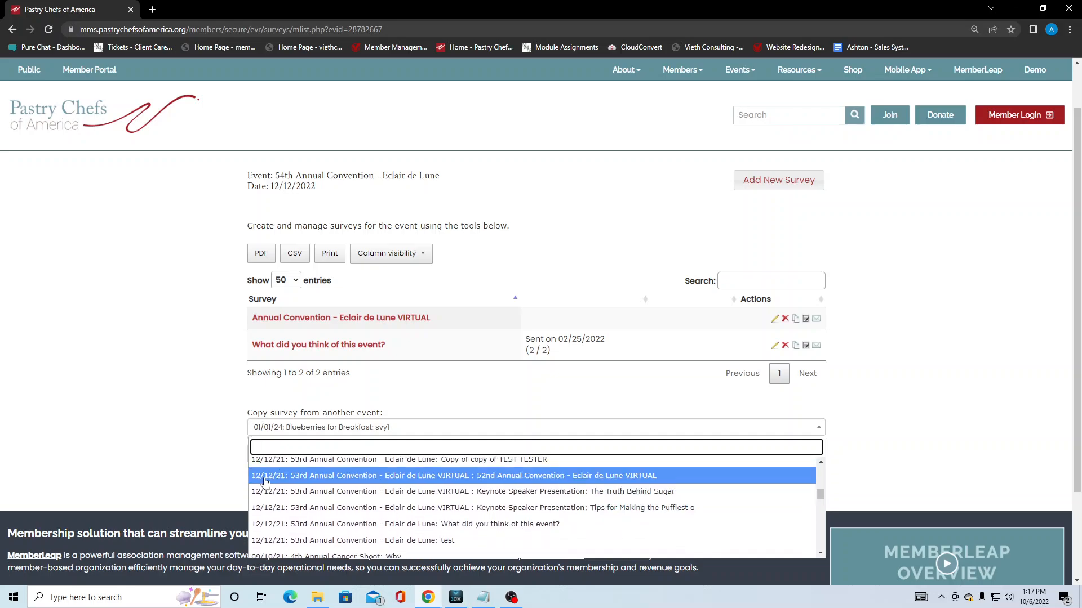
{"action": "scroll", "coordinate": [351, 492], "scroll_direction": "up", "scroll_amount": 6}
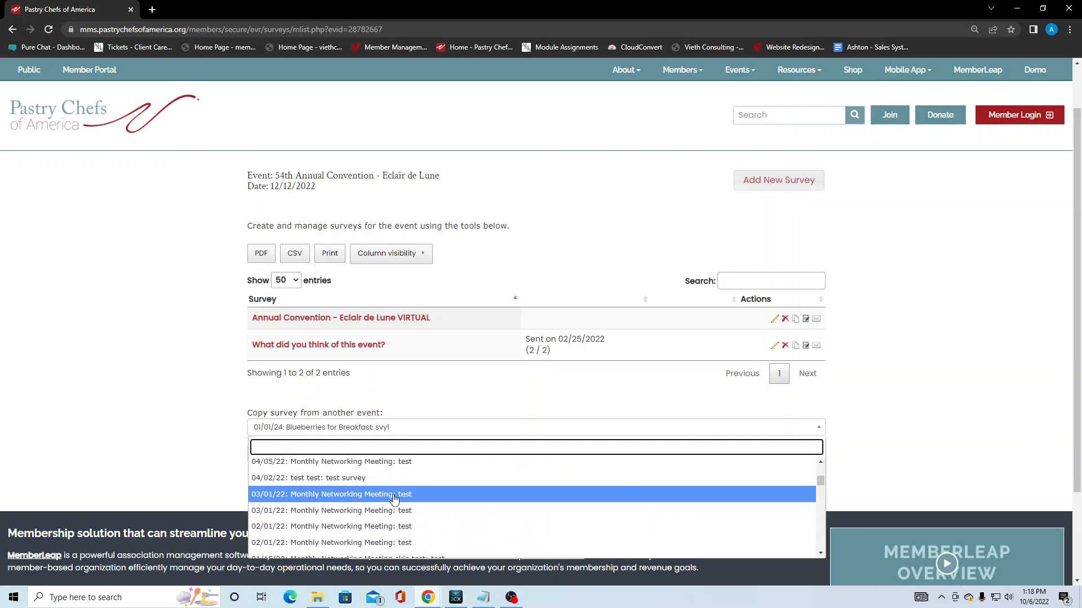
{"action": "scroll", "coordinate": [394, 500], "scroll_direction": "up", "scroll_amount": 2}
{"action": "scroll", "coordinate": [366, 497], "scroll_direction": "down", "scroll_amount": 2}
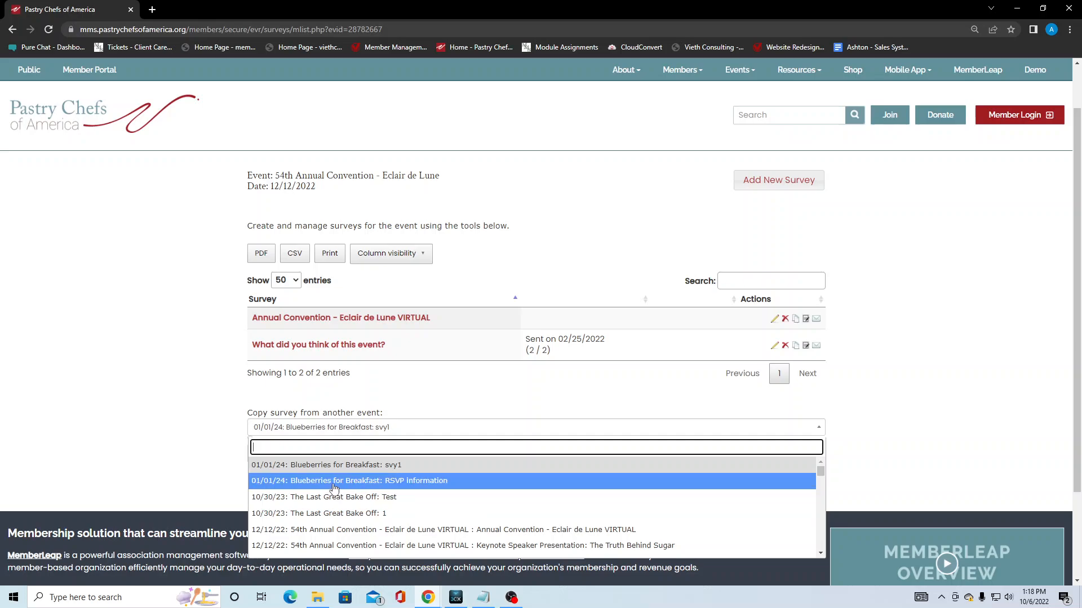
{"action": "scroll", "coordinate": [400, 507], "scroll_direction": "down", "scroll_amount": 5}
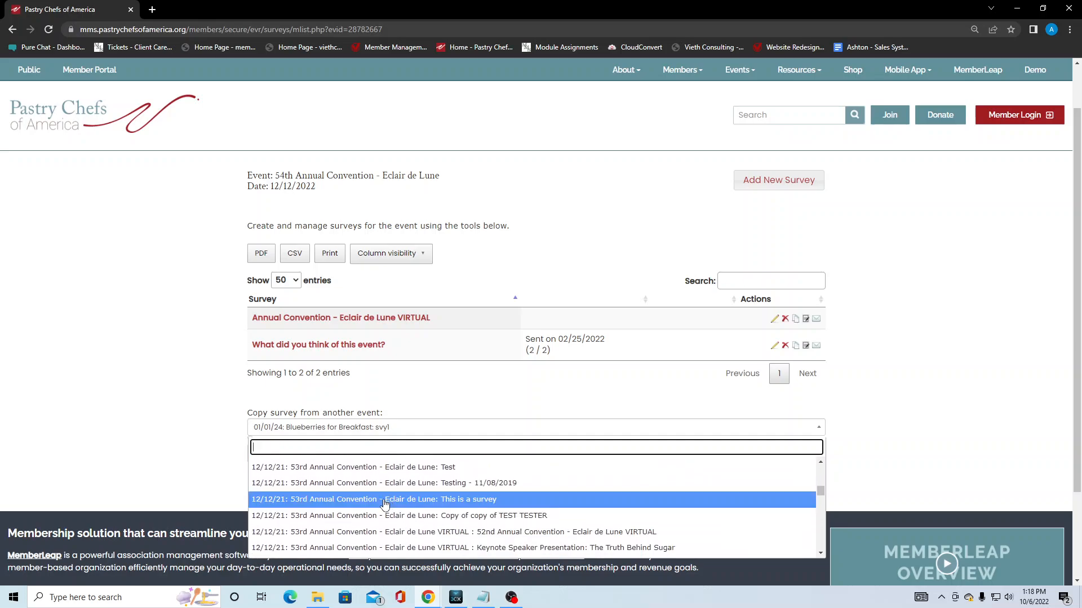
{"action": "scroll", "coordinate": [385, 503], "scroll_direction": "down", "scroll_amount": 3}
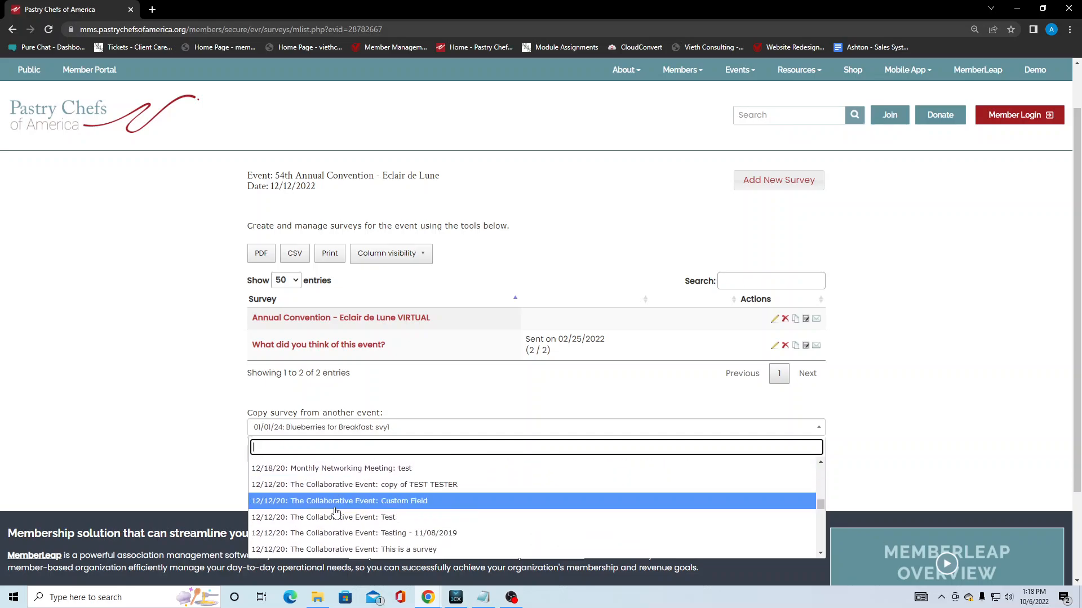
{"action": "left_click", "coordinate": [173, 451]}
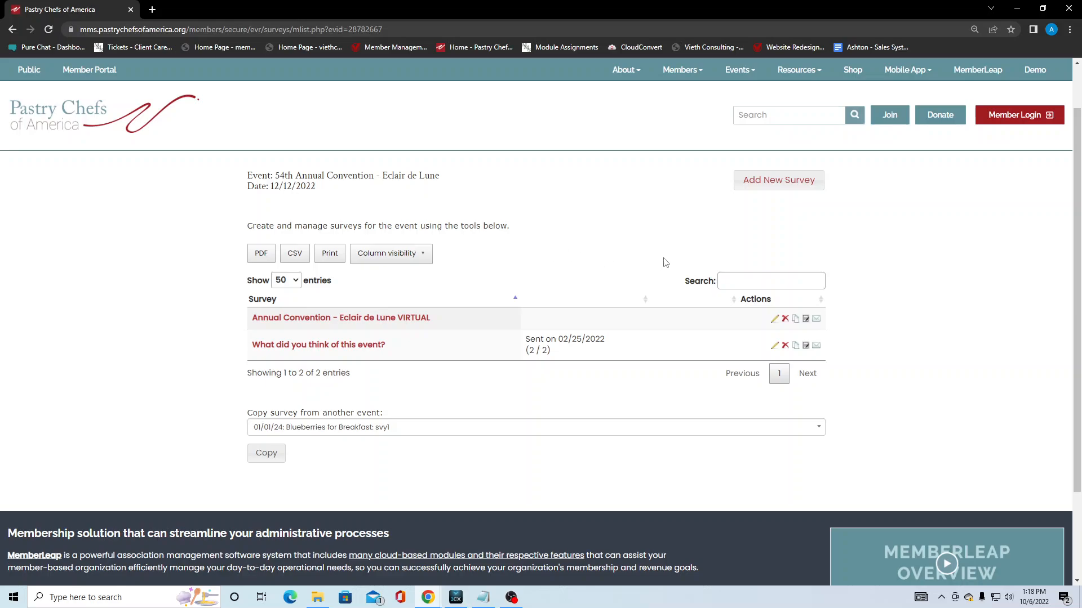
Step: Add a new survey to the event and name it "test survey"
{"action": "scroll", "coordinate": [839, 236], "scroll_direction": "up", "scroll_amount": 1}
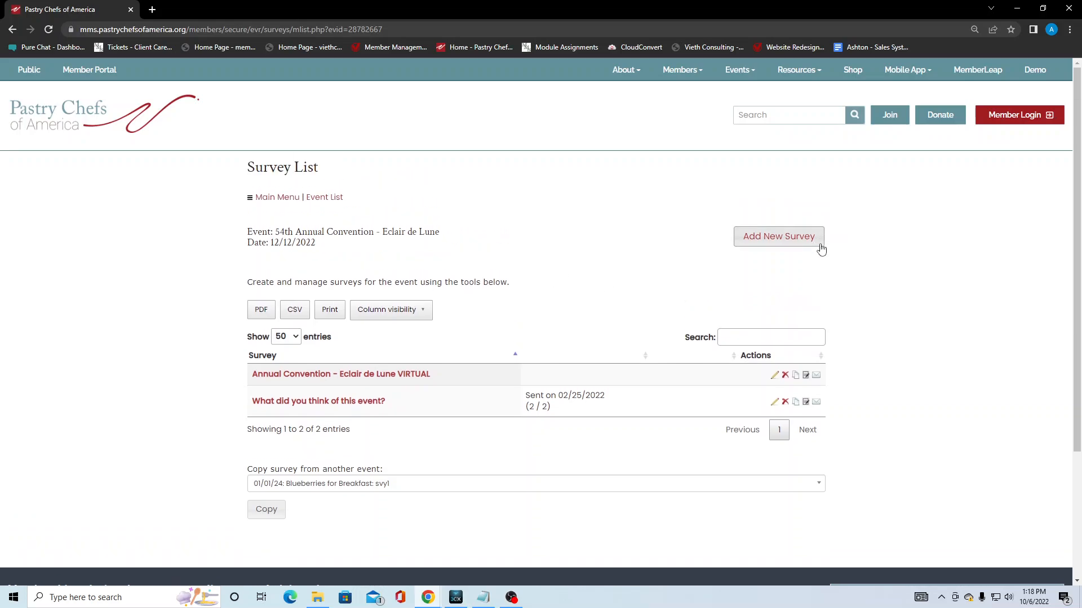
{"action": "left_click", "coordinate": [784, 248]}
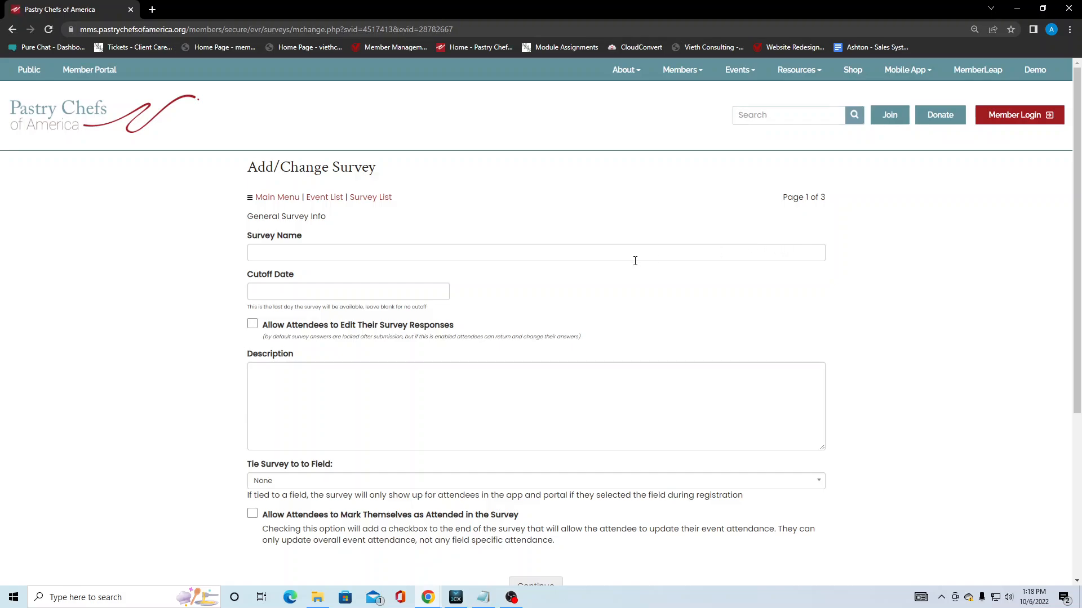
{"action": "left_click", "coordinate": [562, 255]}
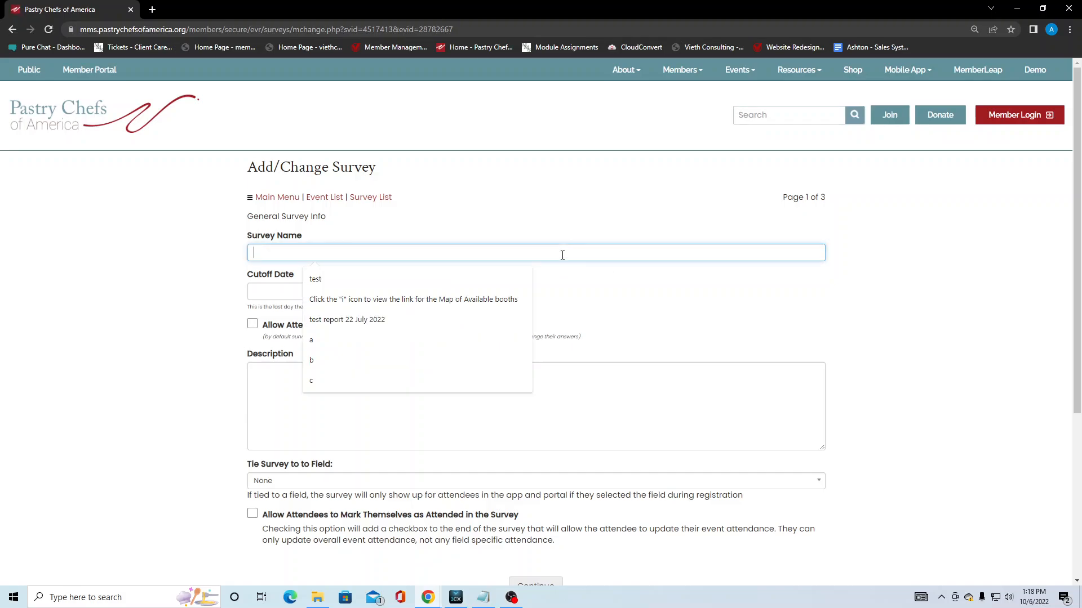
{"action": "type", "text": "test"}
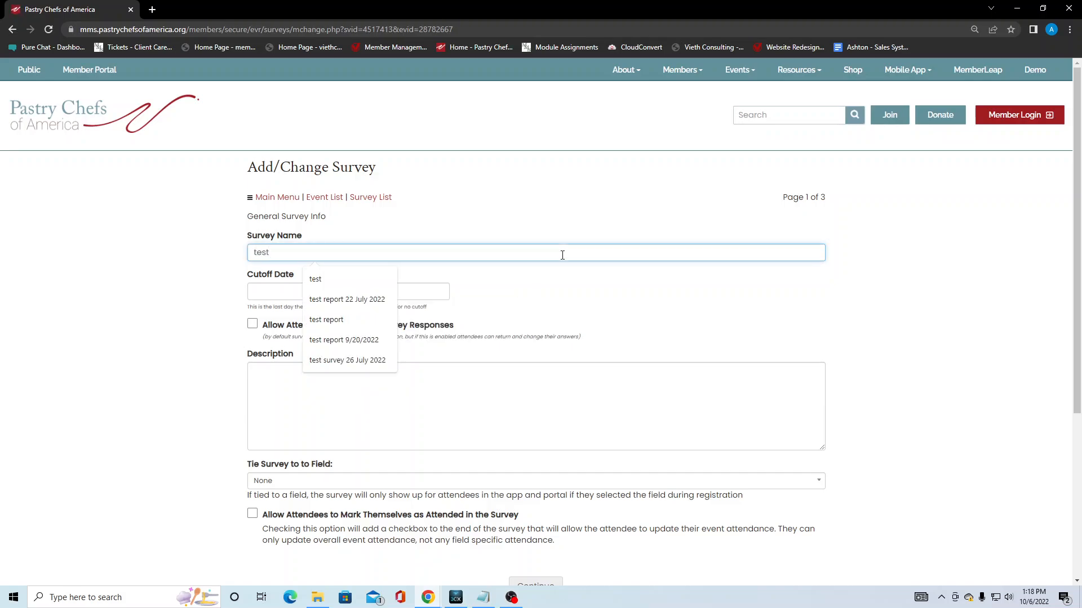
{"action": "type", "text": " survey"}
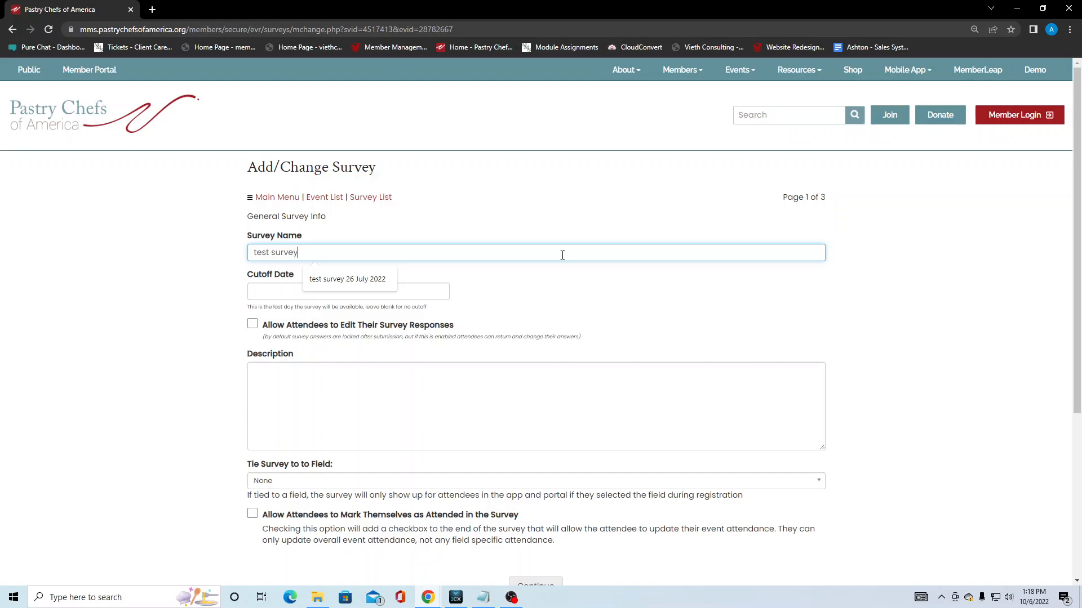
{"action": "left_click", "coordinate": [565, 313]}
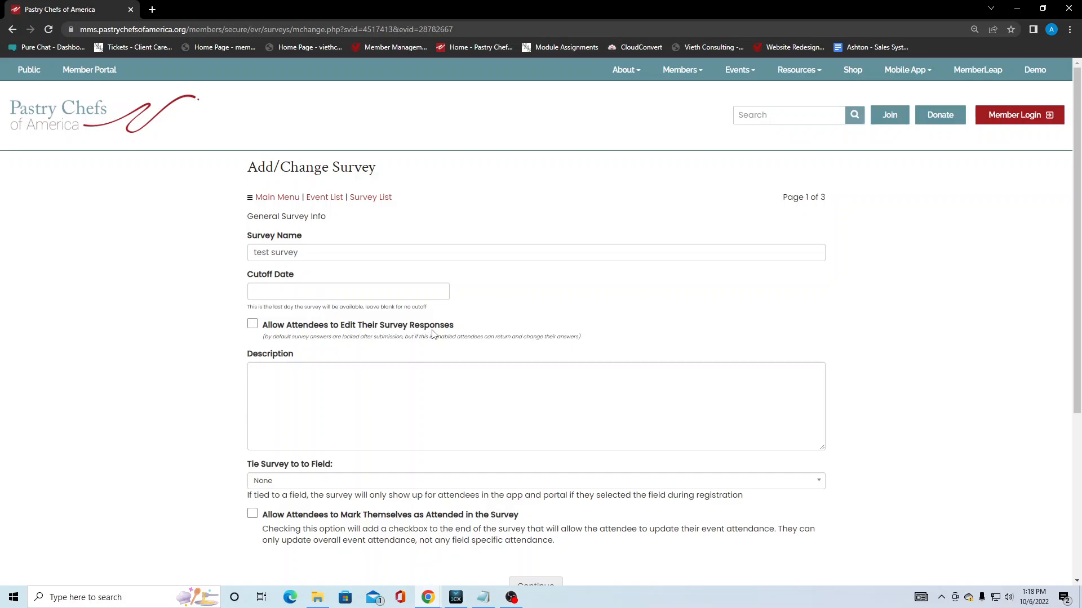
Step: Enter "test survey" as the survey description, leaving attendee editing of responses disabled
{"action": "scroll", "coordinate": [435, 335], "scroll_direction": "down", "scroll_amount": 1}
{"action": "left_click", "coordinate": [252, 268]}
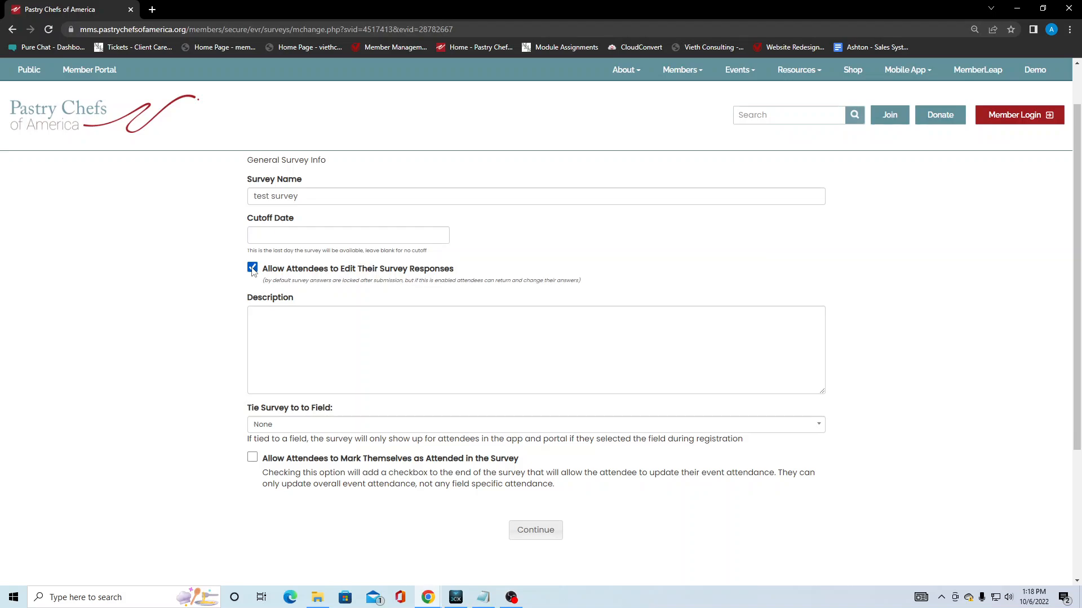
{"action": "left_click", "coordinate": [252, 268]}
{"action": "left_click", "coordinate": [289, 343]}
{"action": "type", "text": "test survey"}
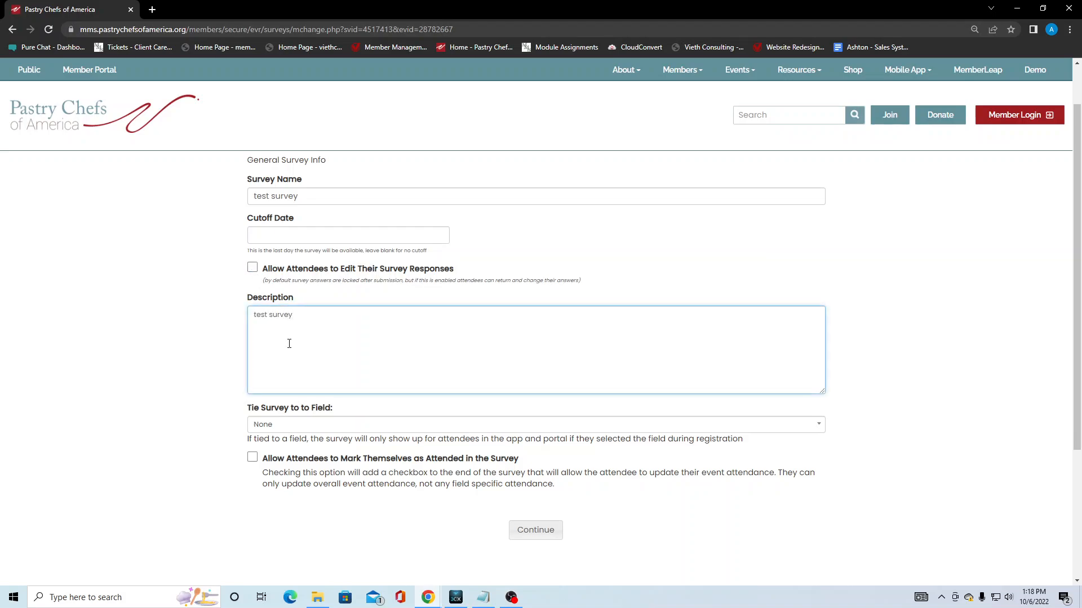
{"action": "left_click", "coordinate": [200, 407]}
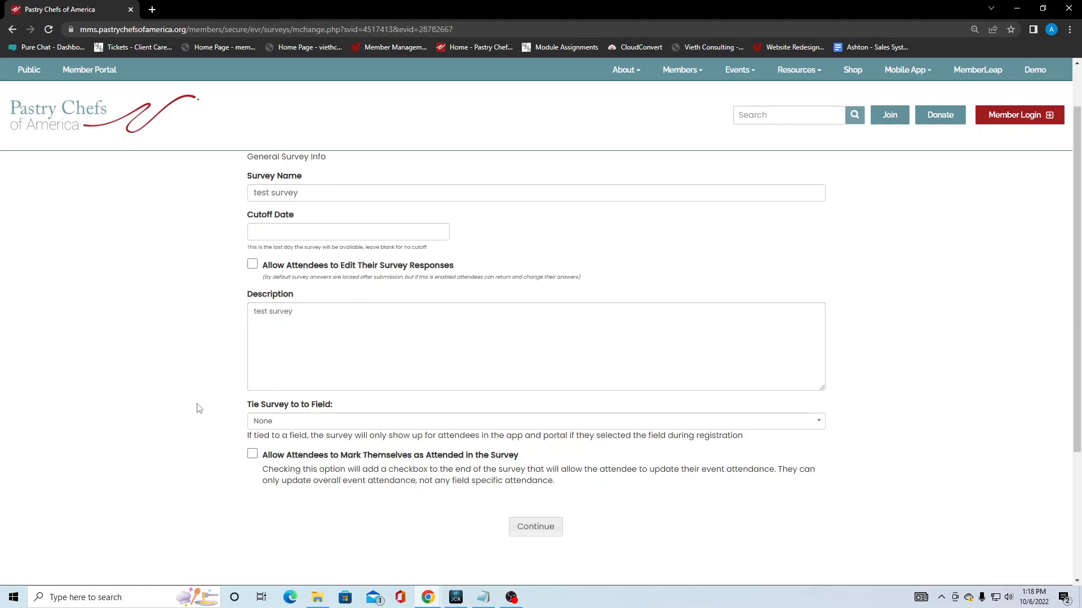
Step: Review the fields the survey can be tied to, keep None, and continue to the survey questions with self-marked attendance disabled
{"action": "scroll", "coordinate": [200, 404], "scroll_direction": "down", "scroll_amount": 1}
{"action": "left_click", "coordinate": [300, 369]}
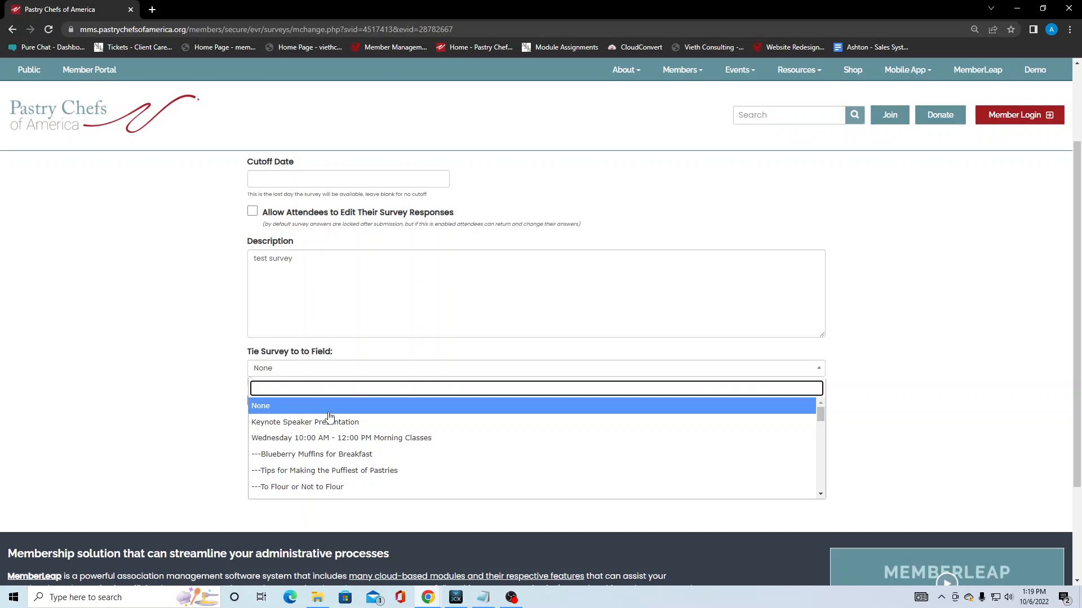
{"action": "scroll", "coordinate": [346, 428], "scroll_direction": "down", "scroll_amount": 3}
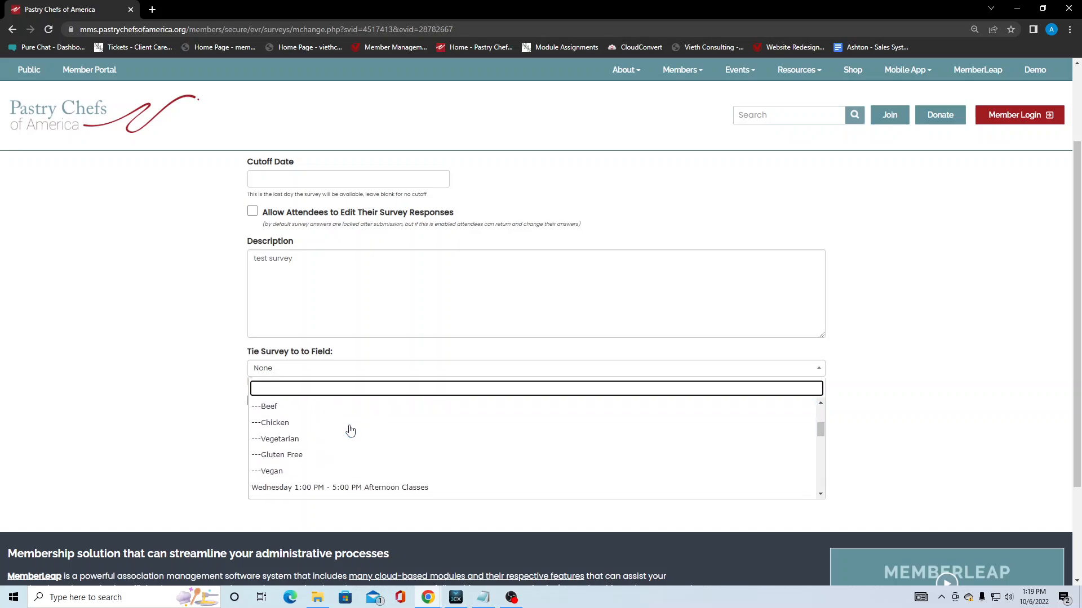
{"action": "scroll", "coordinate": [350, 431], "scroll_direction": "down", "scroll_amount": 1}
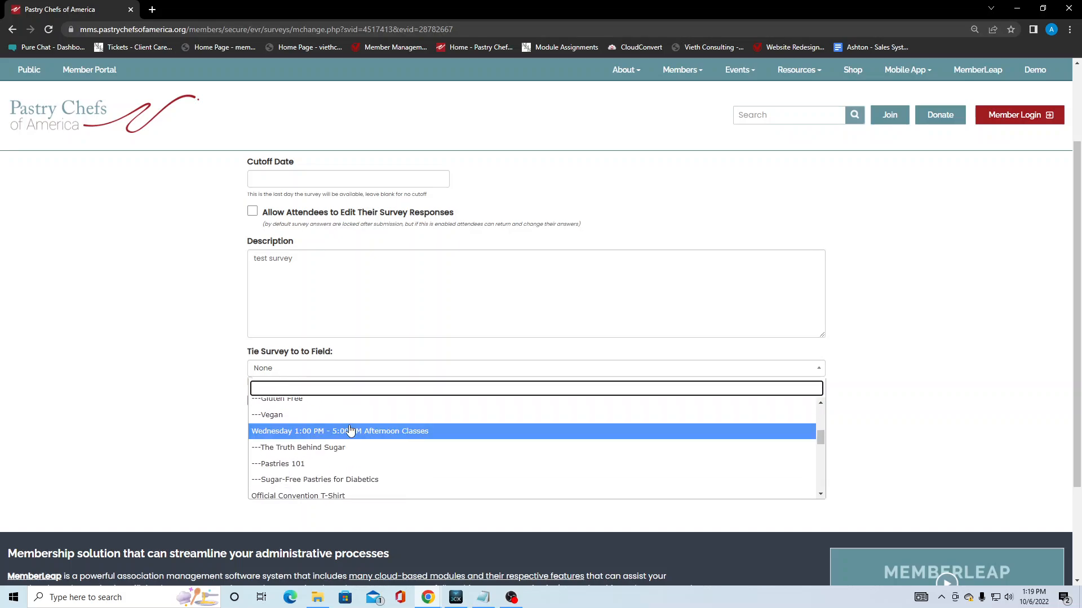
{"action": "scroll", "coordinate": [350, 431], "scroll_direction": "down", "scroll_amount": 1}
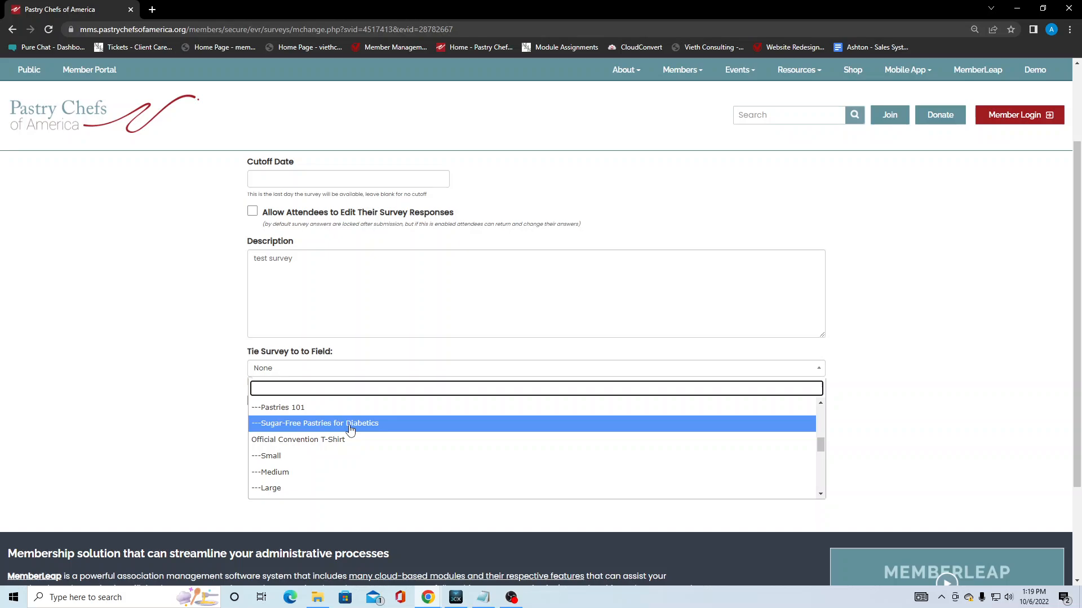
{"action": "left_click", "coordinate": [194, 402]}
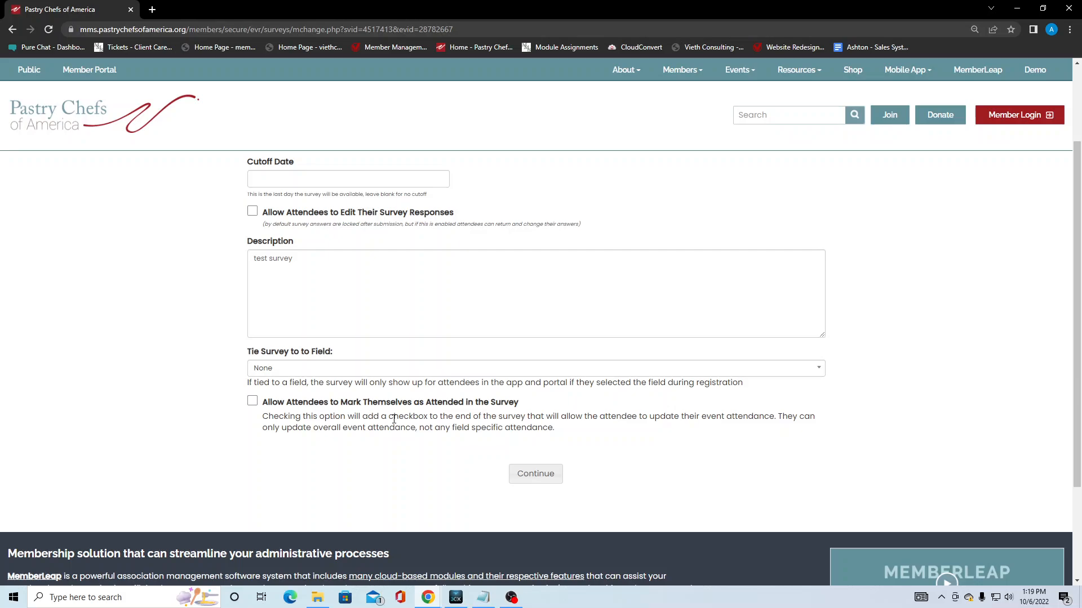
{"action": "left_click", "coordinate": [253, 403]}
{"action": "left_click", "coordinate": [252, 405]}
{"action": "left_click", "coordinate": [529, 476]}
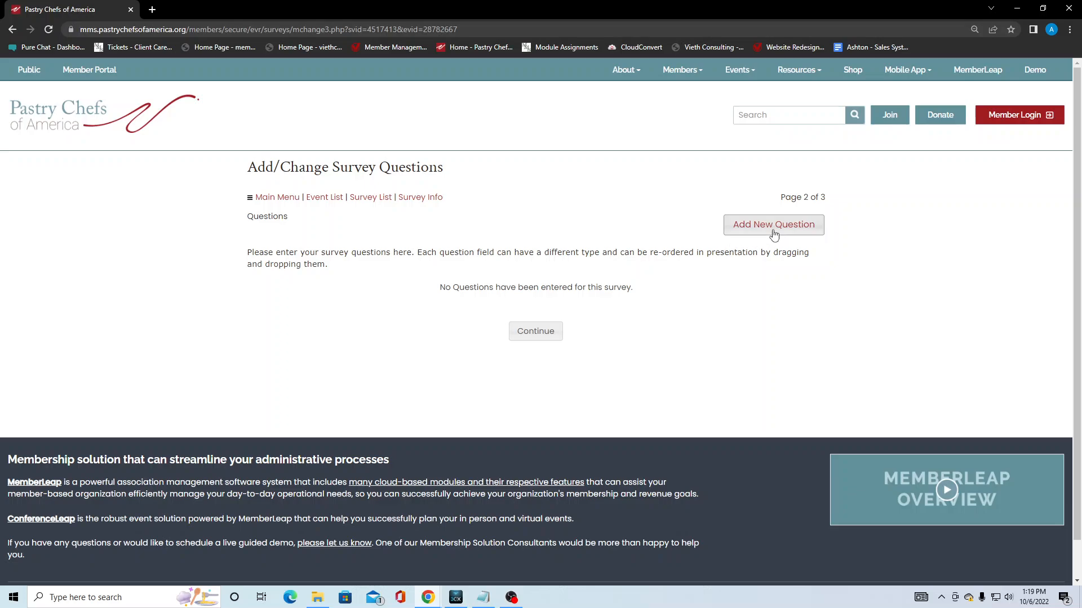
Step: Add a multiple choice question reading "How many pastries did you try?" and submit it
{"action": "left_click", "coordinate": [744, 236]}
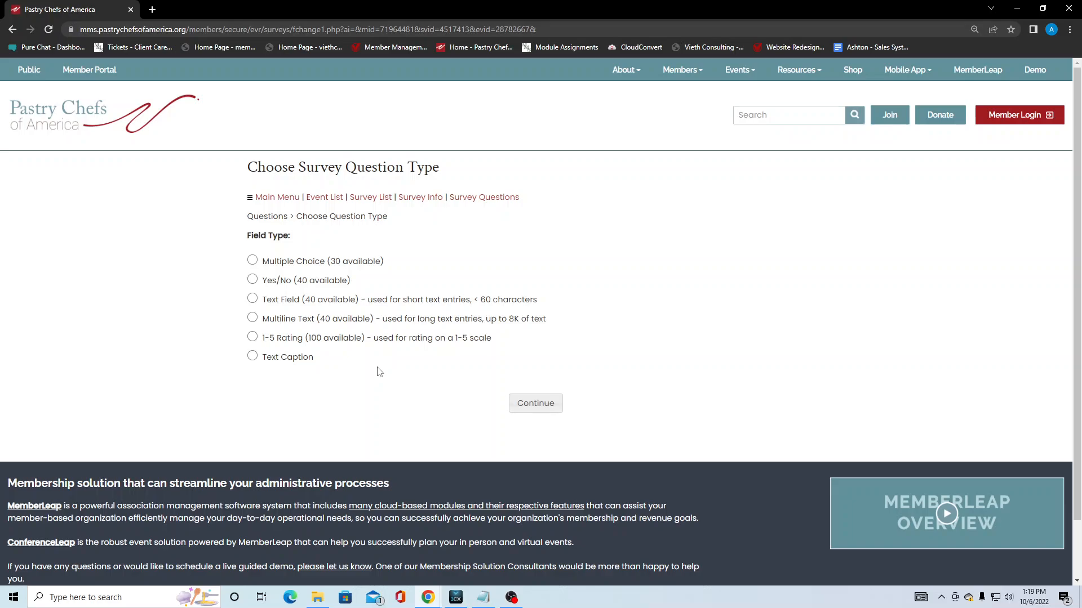
{"action": "left_click", "coordinate": [252, 260]}
{"action": "left_click", "coordinate": [525, 413]}
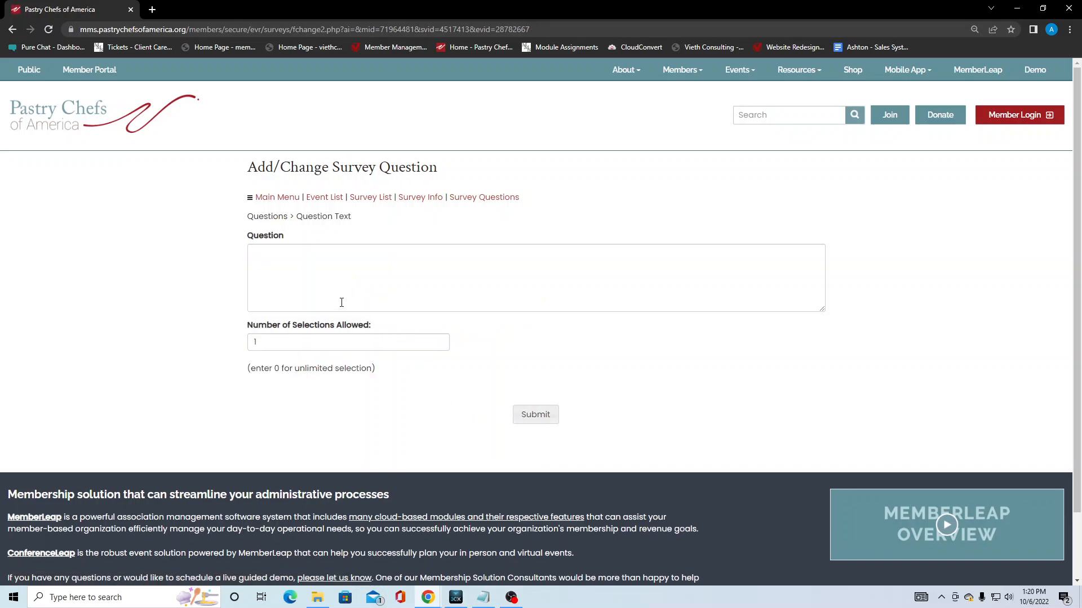
{"action": "left_click", "coordinate": [336, 281]}
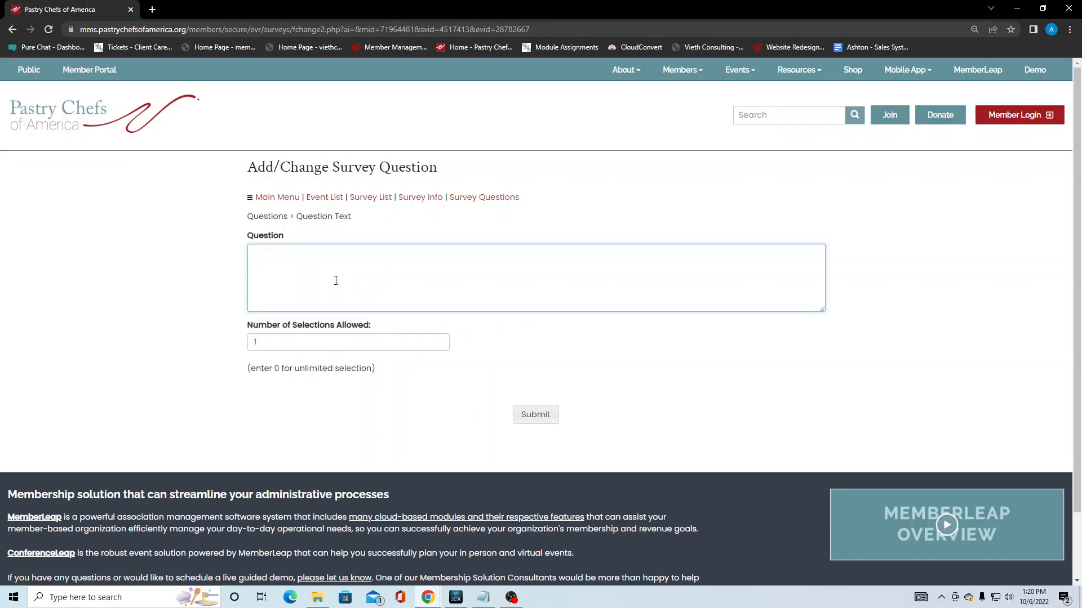
{"action": "type", "text": "How many pastries did you try?"}
{"action": "left_click", "coordinate": [227, 337]}
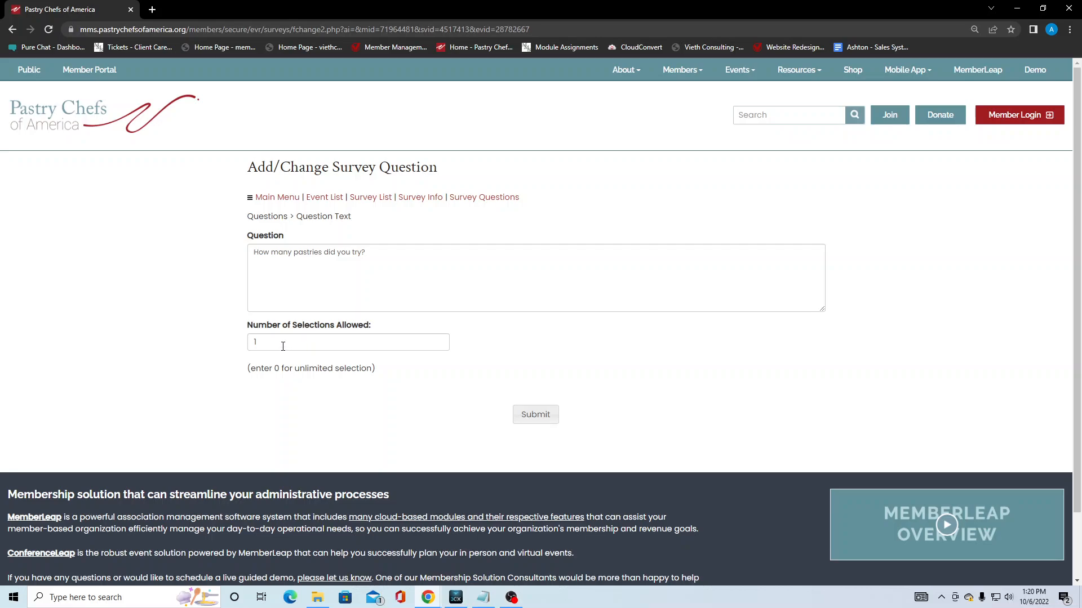
{"action": "left_click", "coordinate": [532, 420]}
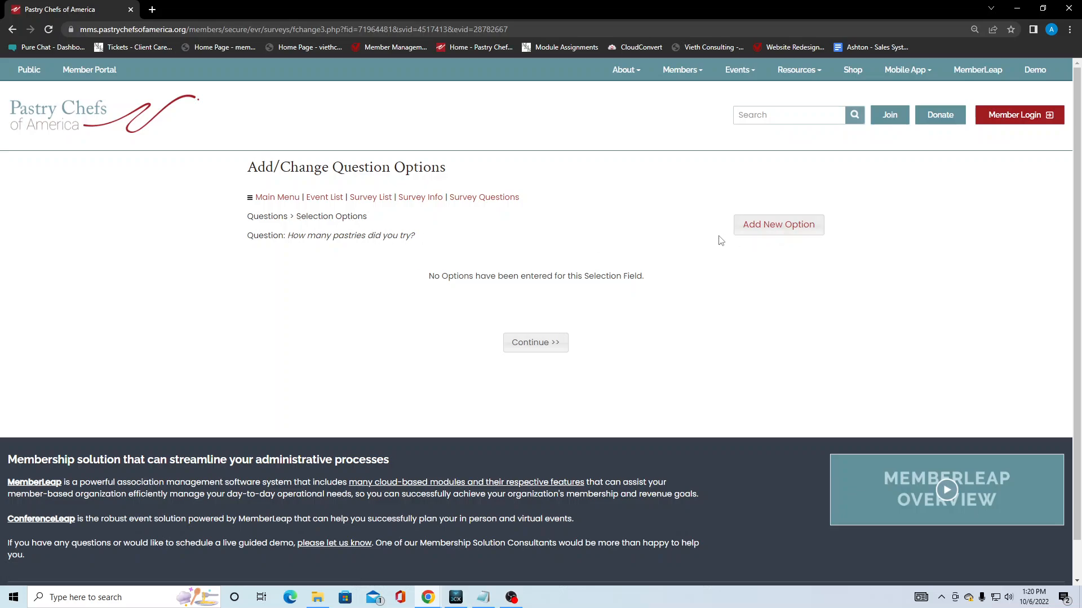
{"action": "left_click", "coordinate": [753, 226]}
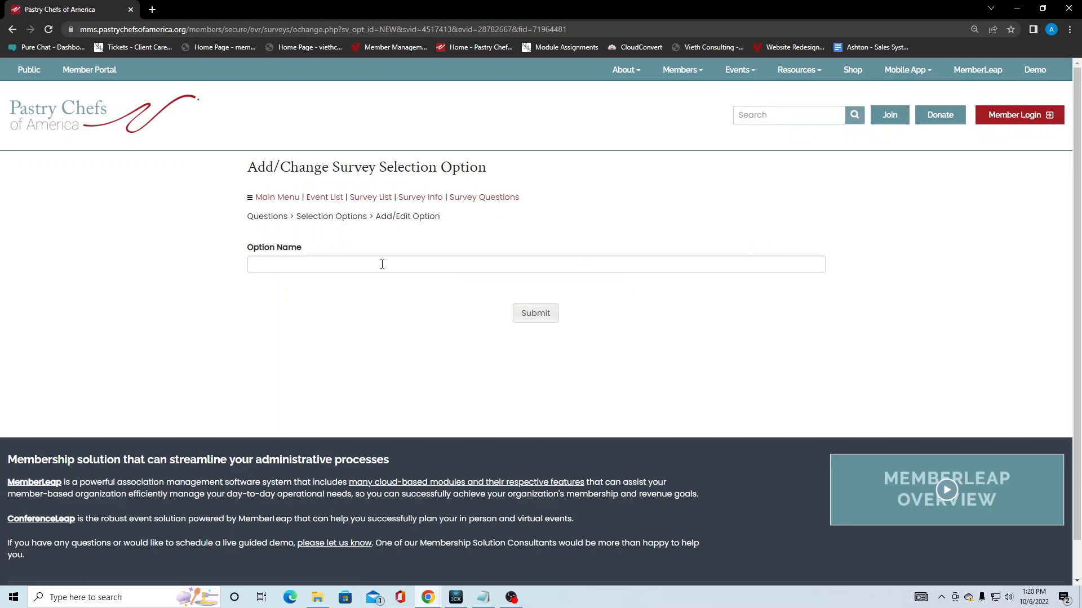
{"action": "left_click", "coordinate": [382, 265]}
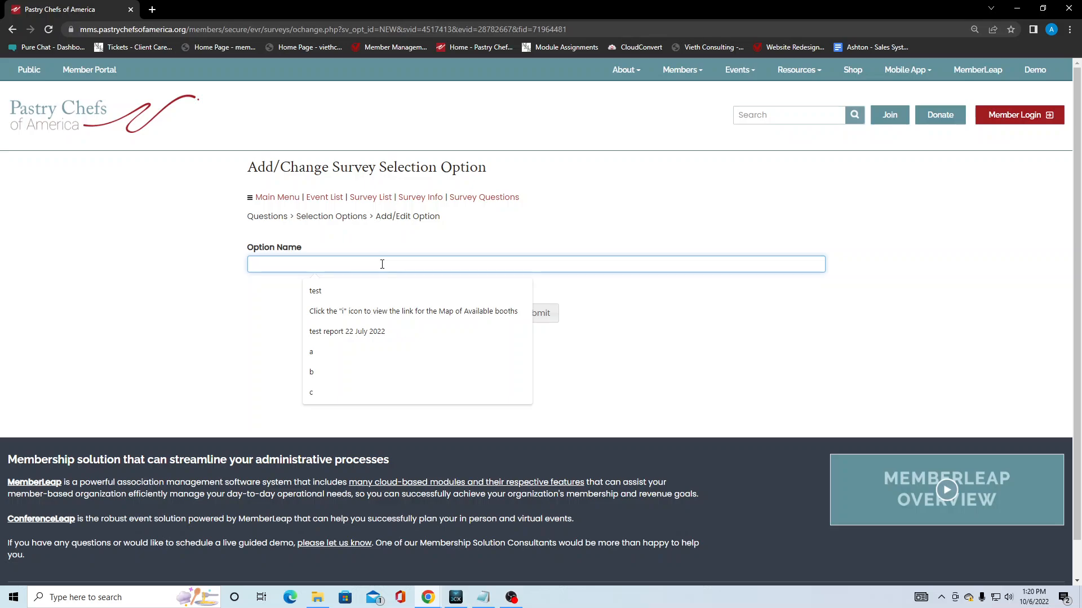
{"action": "type", "text": "How many pastries did you try?"}
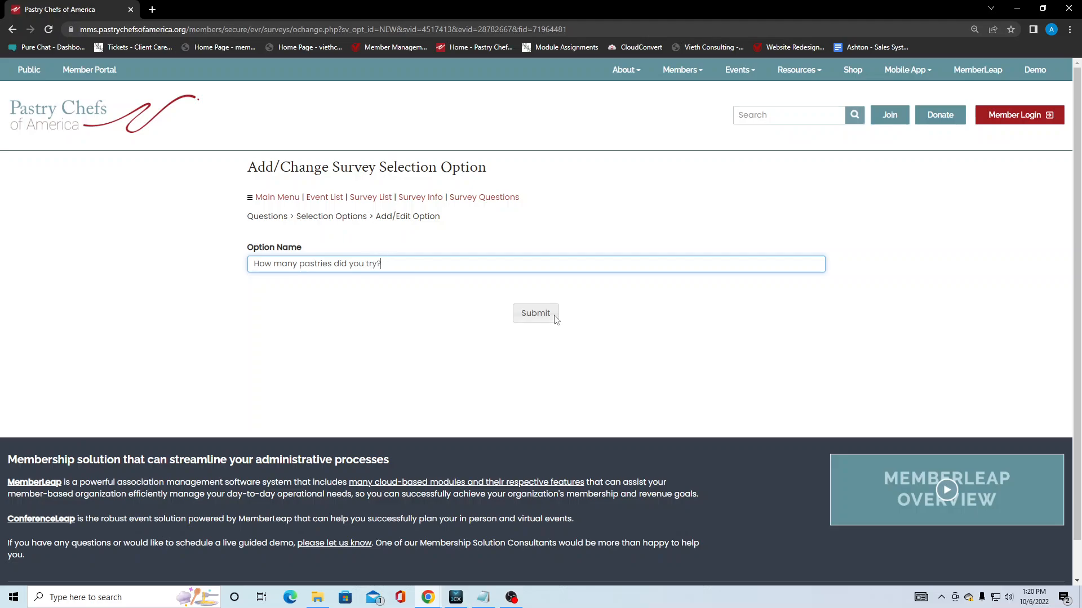
{"action": "left_click", "coordinate": [554, 318]}
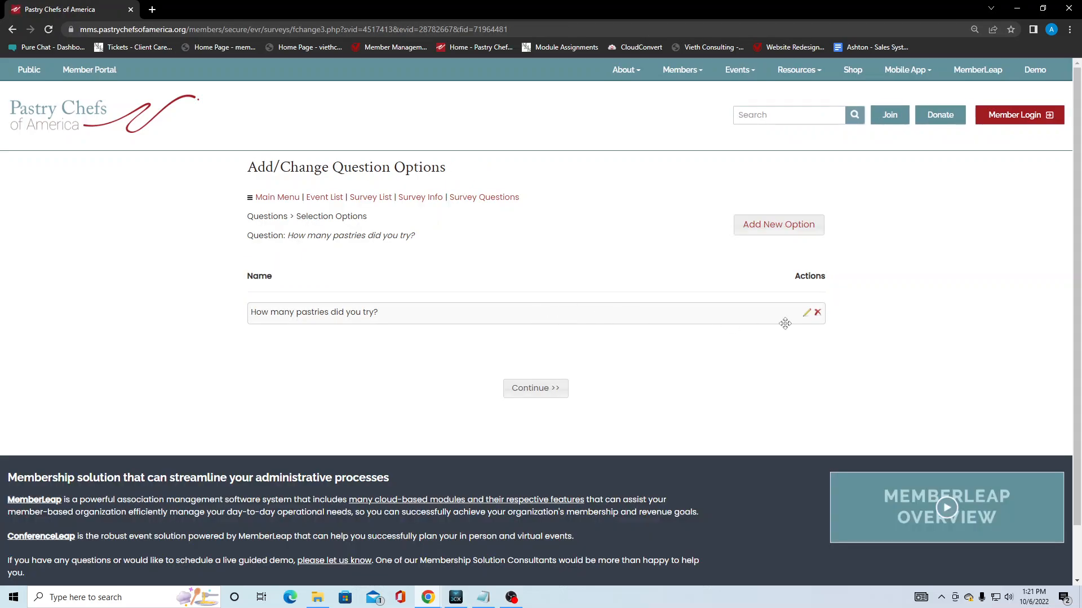
{"action": "left_click", "coordinate": [817, 313]}
{"action": "left_click", "coordinate": [537, 297]}
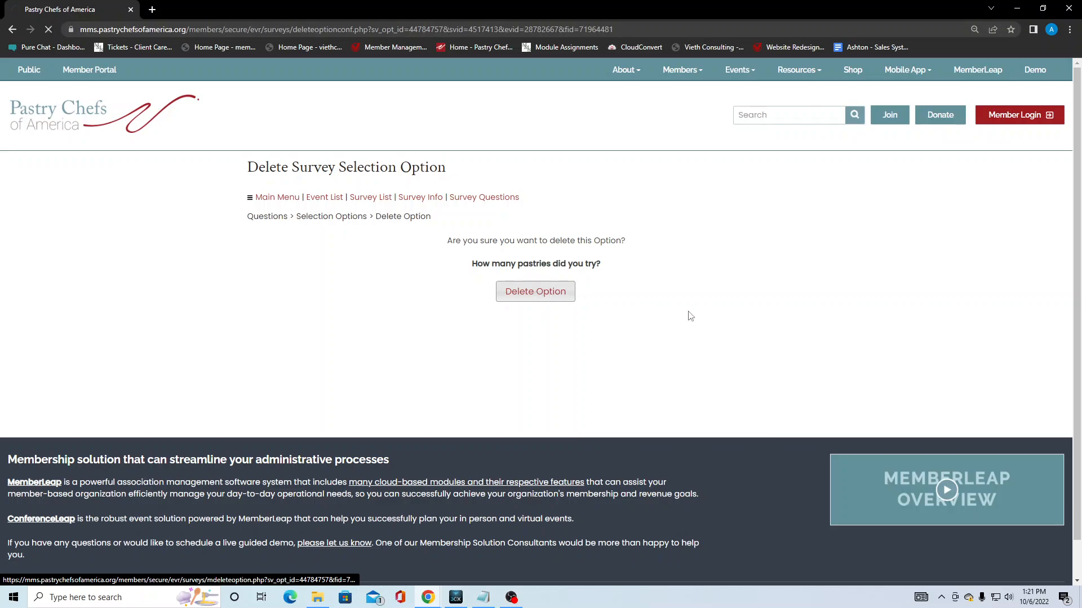
Step: Add the answer options "1" and "2" to the question "How many pastries did you try?"
{"action": "left_click", "coordinate": [755, 233]}
{"action": "left_click", "coordinate": [267, 264]}
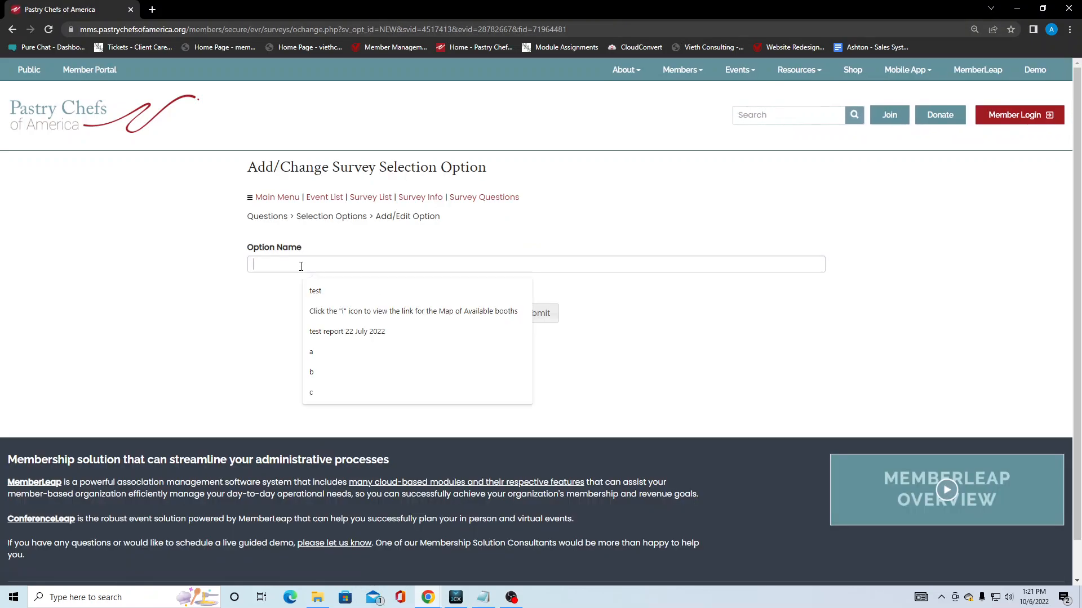
{"action": "type", "text": "1"}
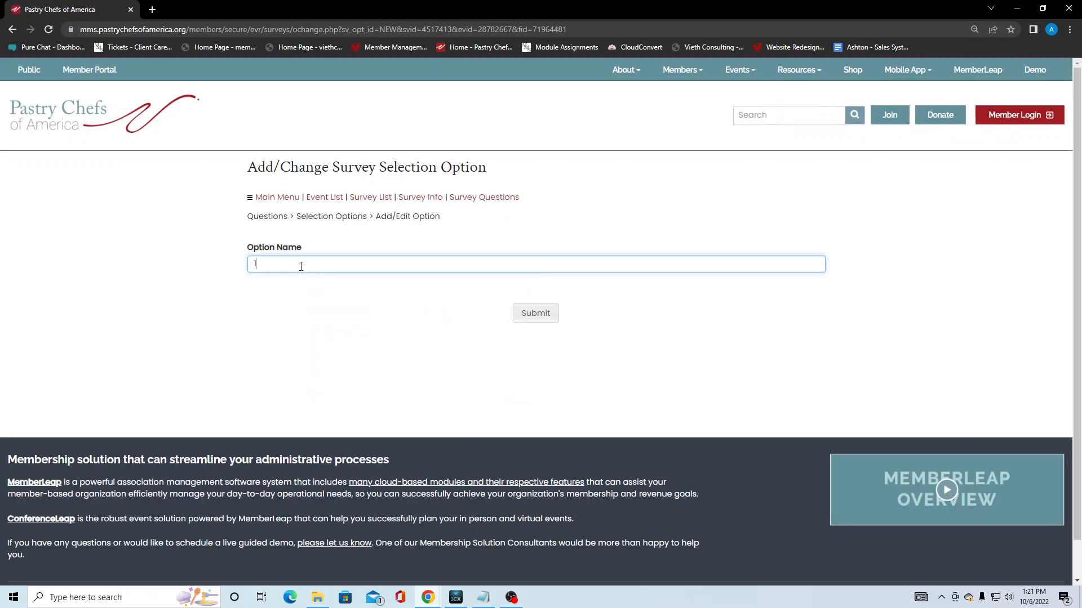
{"action": "left_click", "coordinate": [543, 320]}
{"action": "left_click", "coordinate": [782, 224]}
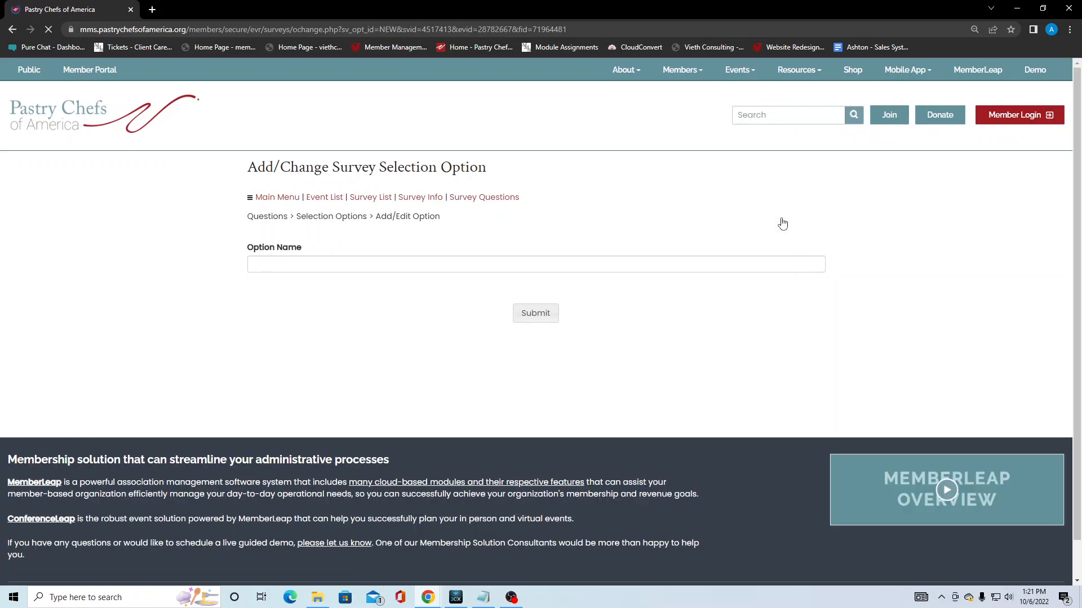
{"action": "left_click", "coordinate": [723, 263]}
{"action": "type", "text": "2"}
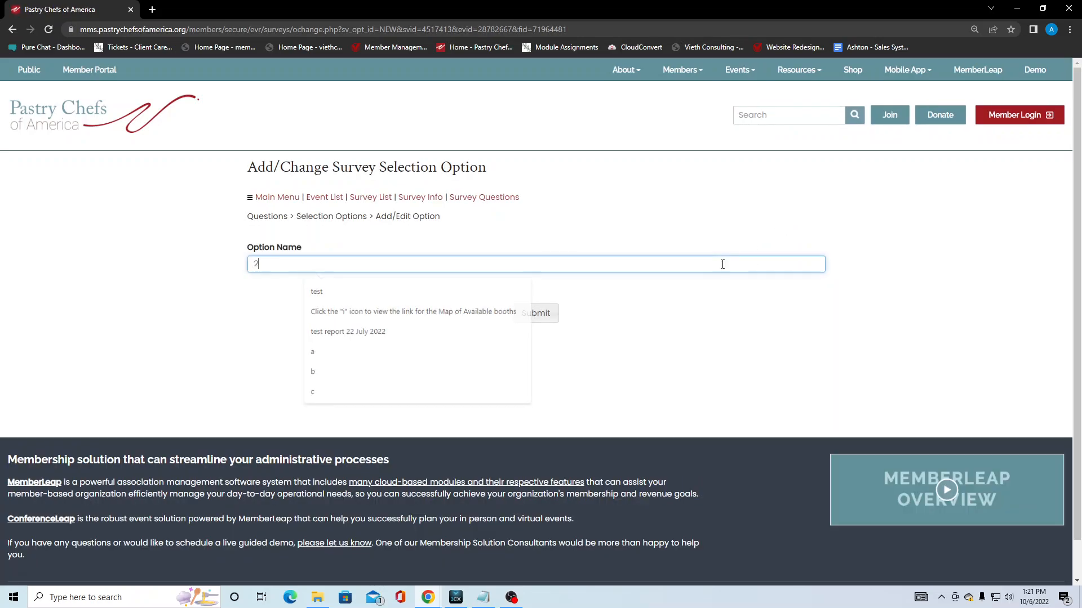
{"action": "left_click", "coordinate": [549, 317]}
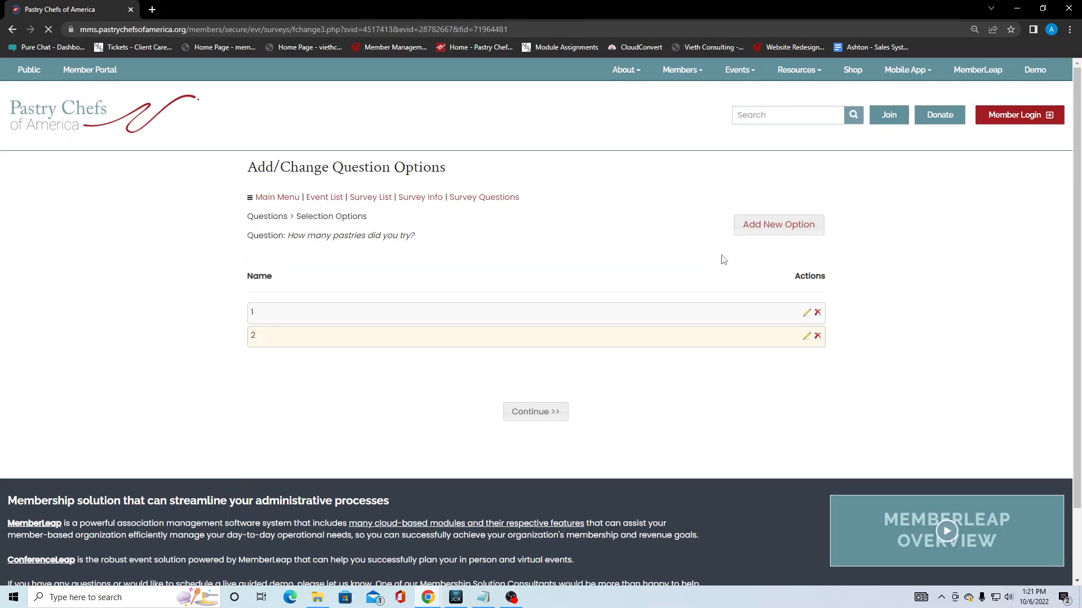
Step: Add the answer option "3+" to the pastries question, and resubmit option "2" with its name as is
{"action": "left_click", "coordinate": [754, 226]}
{"action": "left_click", "coordinate": [397, 264]}
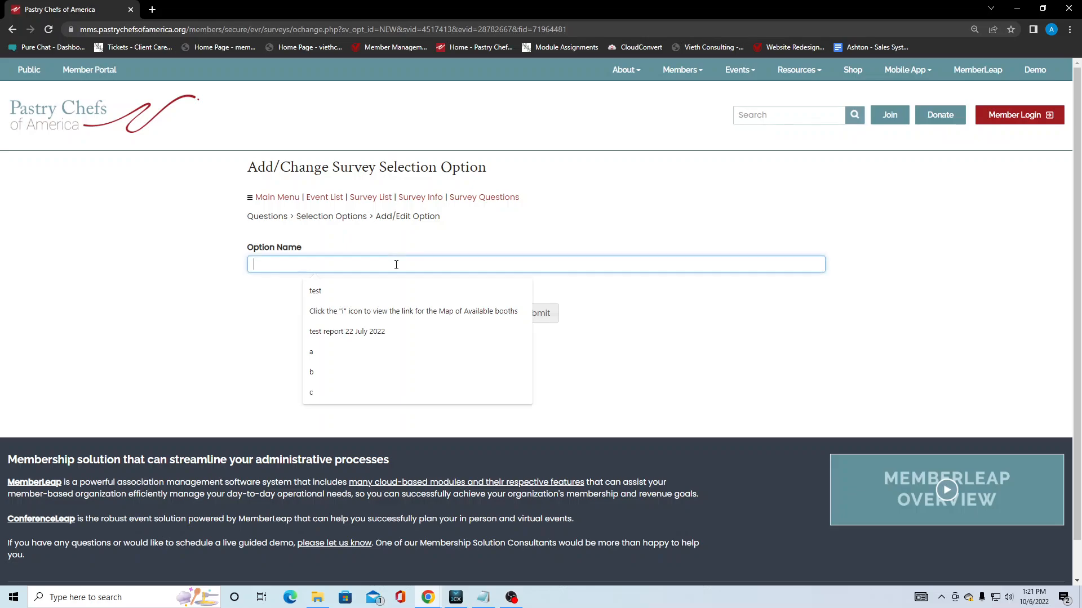
{"action": "type", "text": "3+"}
{"action": "left_click", "coordinate": [536, 313]}
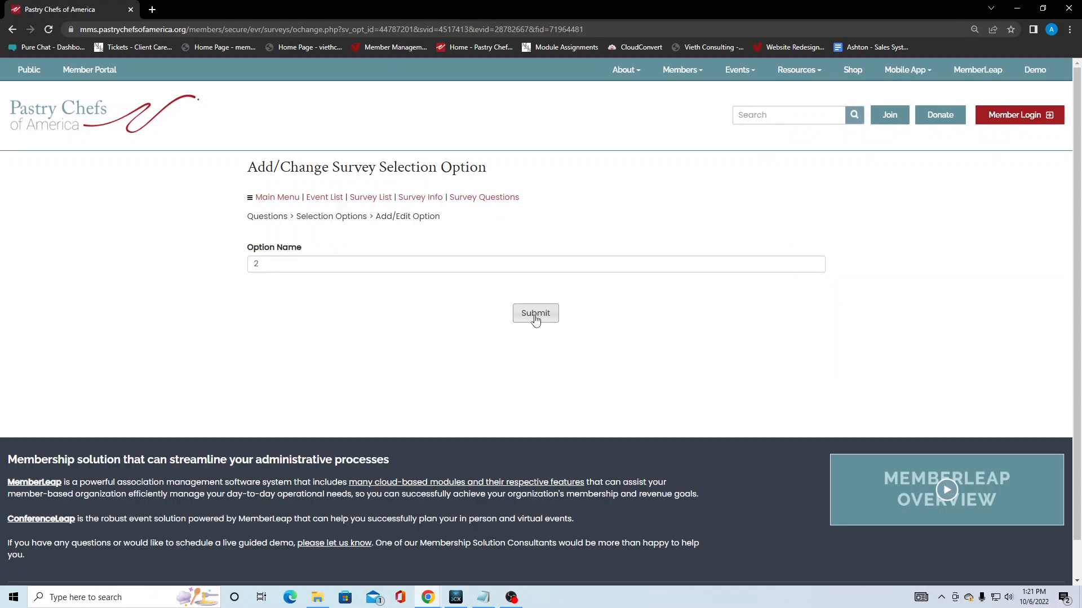
{"action": "left_click", "coordinate": [531, 319]}
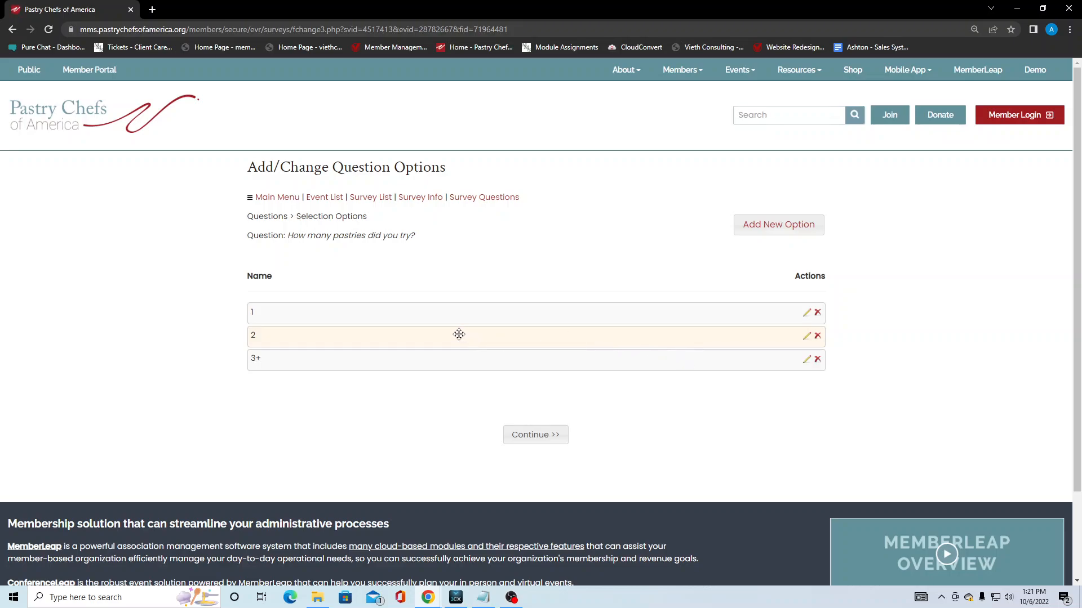
Step: Try rearranging the answer options, restore the order 1, 2, 3+, and continue to the survey questions
{"action": "left_click_drag", "start_coordinate": [460, 334], "coordinate": [458, 350]}
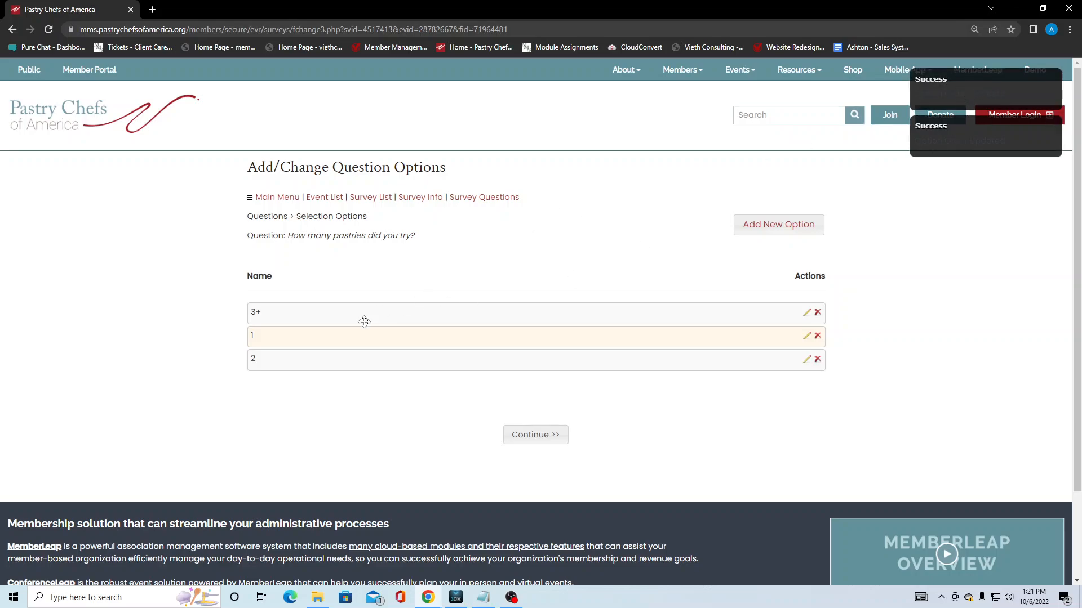
{"action": "left_click_drag", "start_coordinate": [373, 318], "coordinate": [370, 360]}
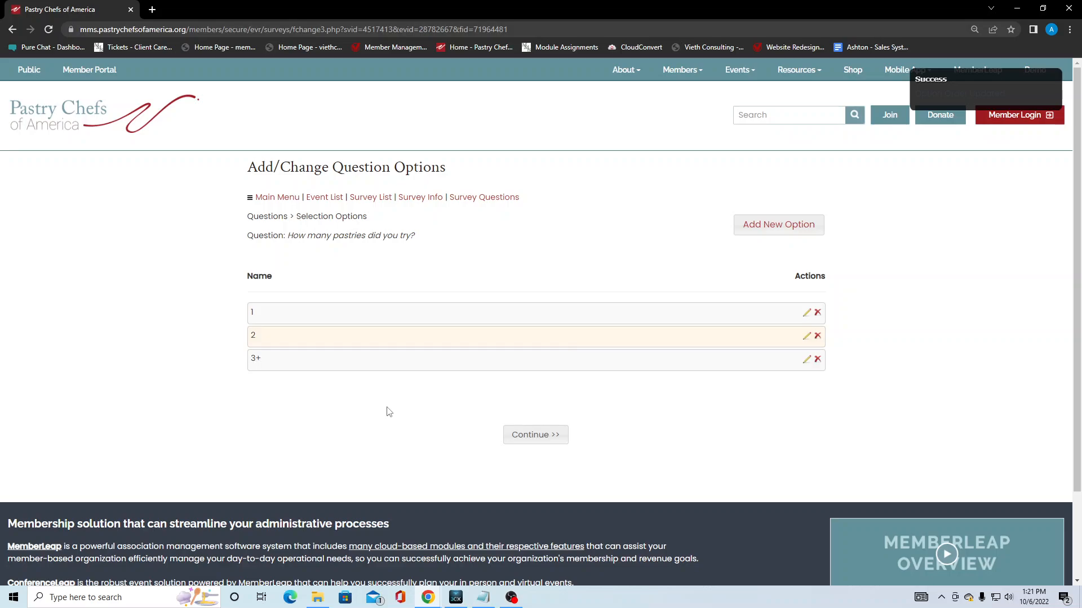
{"action": "left_click", "coordinate": [546, 434]}
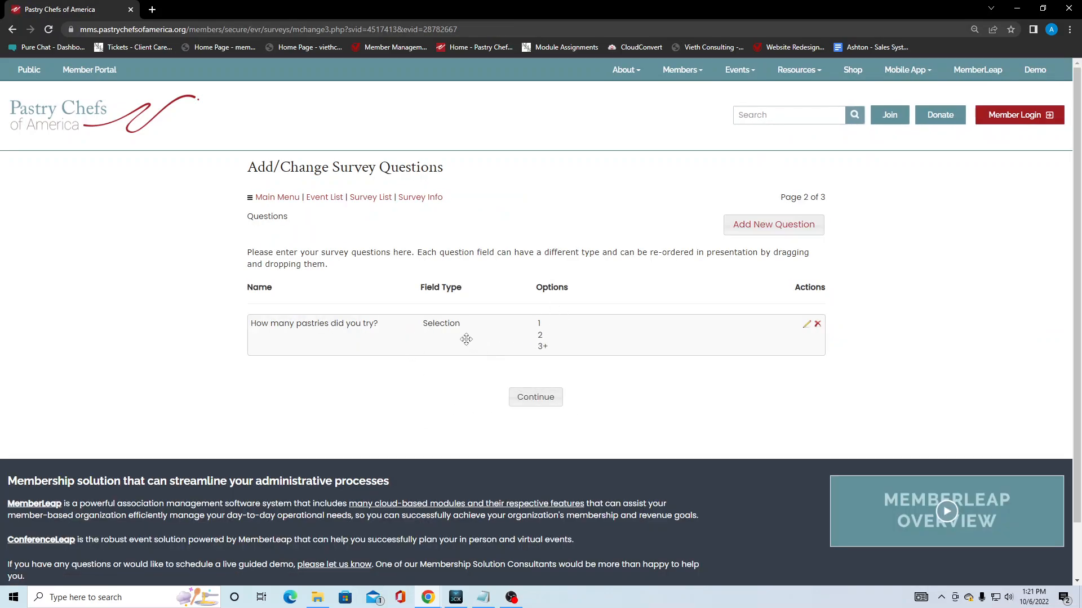
Step: Preview the survey by trying its answer choices, then finalize it and return to the survey list without emailing attendees
{"action": "left_click", "coordinate": [528, 401]}
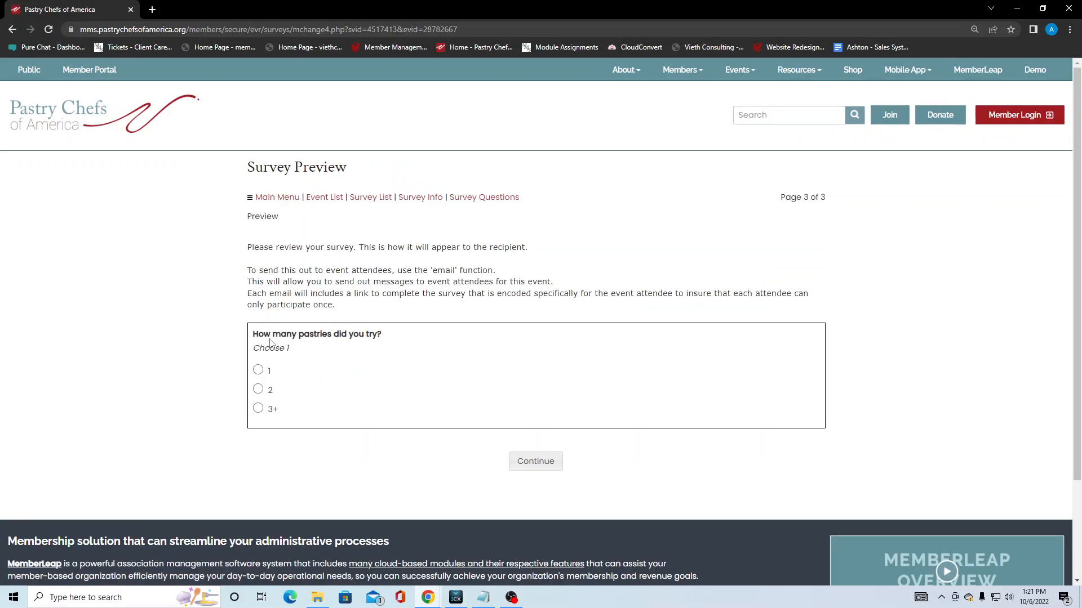
{"action": "left_click", "coordinate": [258, 370]}
{"action": "left_click", "coordinate": [258, 390]}
{"action": "left_click", "coordinate": [258, 370]}
{"action": "left_click", "coordinate": [258, 390]}
{"action": "left_click", "coordinate": [258, 408]}
{"action": "left_click", "coordinate": [258, 370]}
{"action": "left_click", "coordinate": [548, 468]}
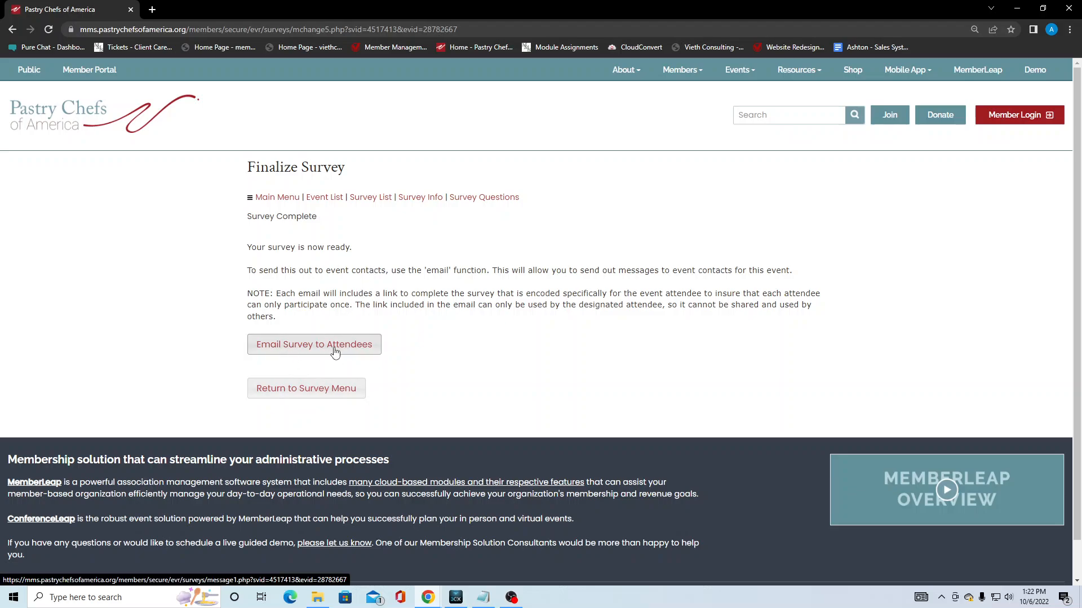
{"action": "left_click", "coordinate": [353, 388]}
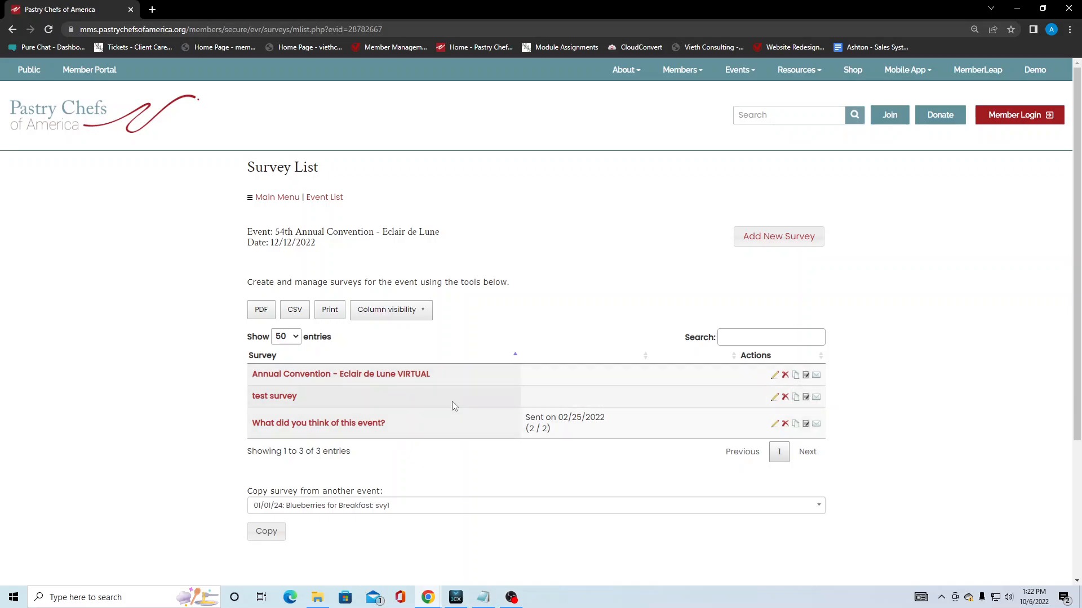
Step: Duplicate "test survey" in the event's survey list and delete the copy
{"action": "left_click", "coordinate": [794, 398]}
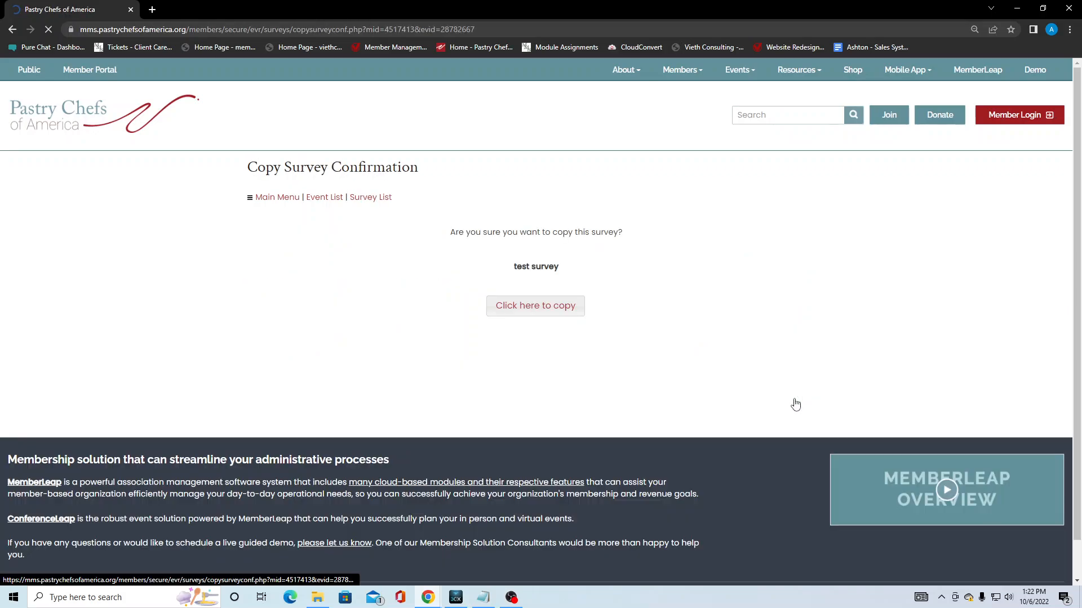
{"action": "left_click", "coordinate": [556, 316]}
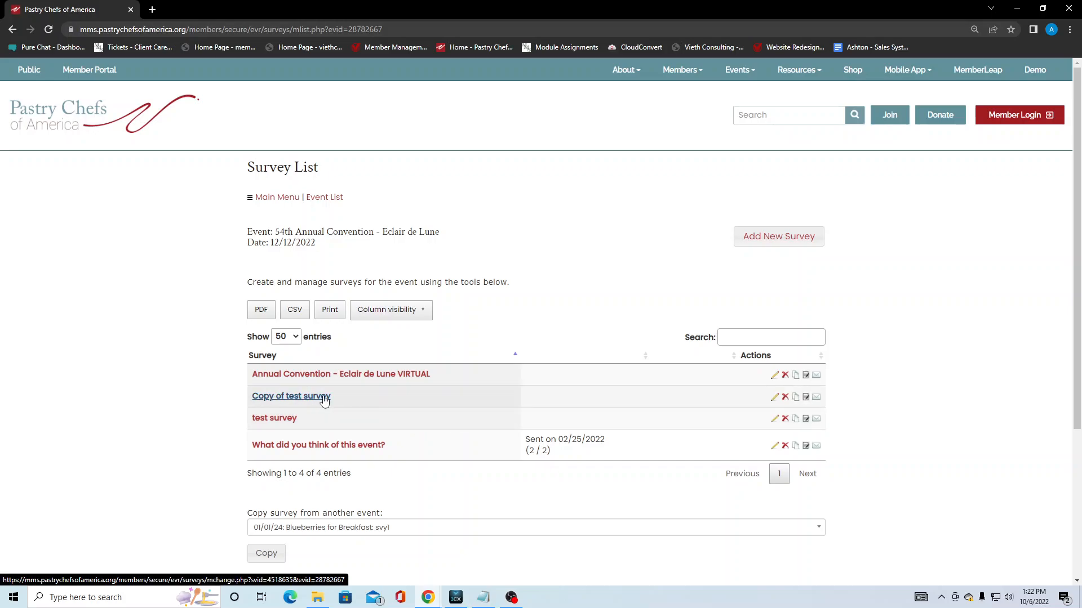
{"action": "left_click", "coordinate": [785, 397]}
{"action": "left_click", "coordinate": [536, 277]}
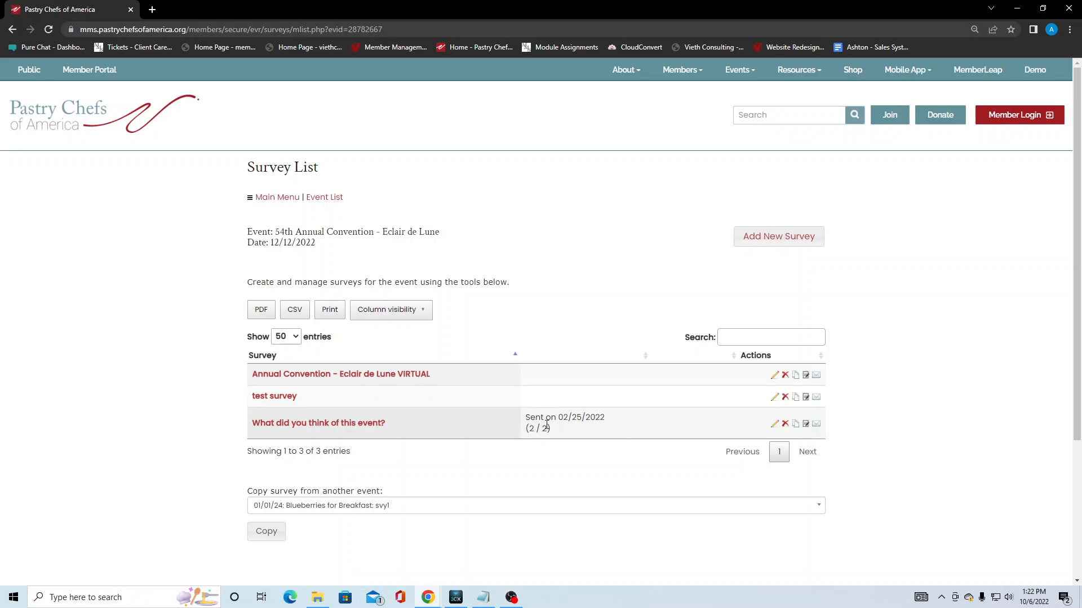
Step: Examine the Results (Totals) and Individual Responses reports for the survey "What did you think of this event?"
{"action": "left_click", "coordinate": [806, 425]}
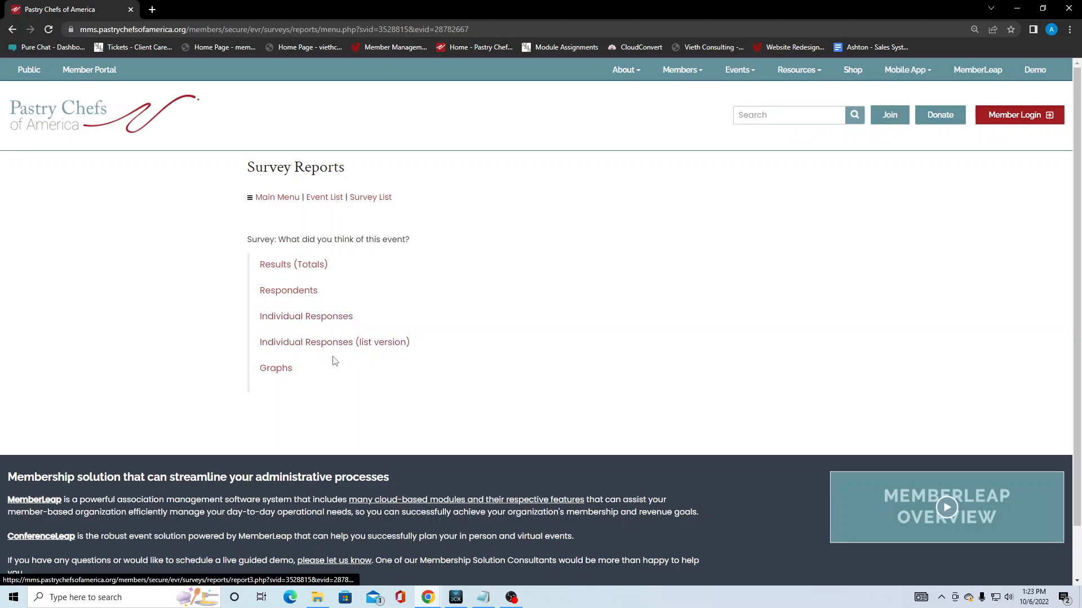
{"action": "left_click", "coordinate": [305, 272]}
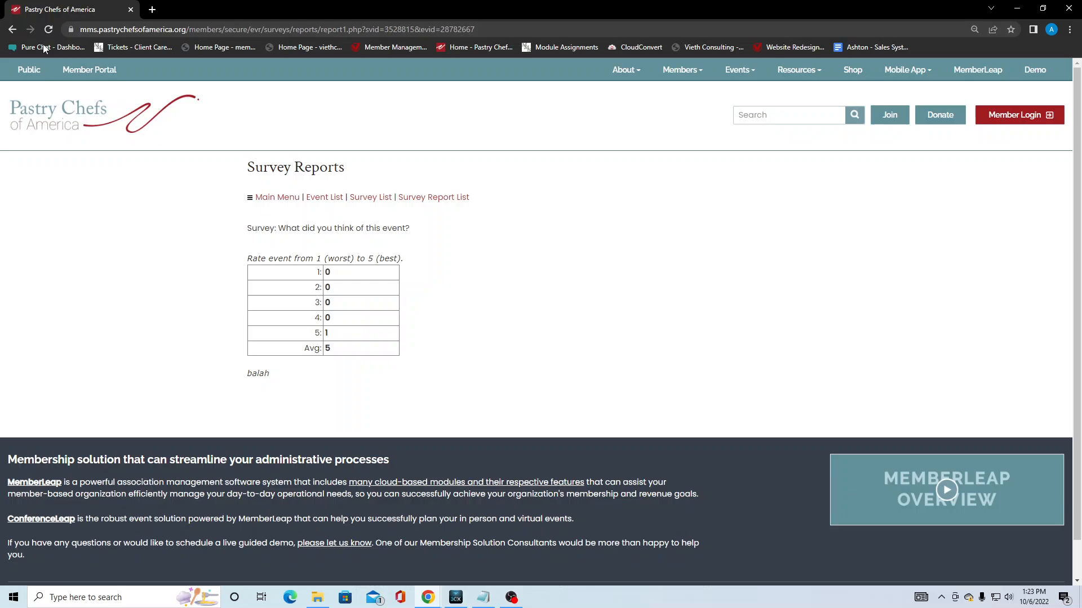
{"action": "left_click", "coordinate": [13, 30]}
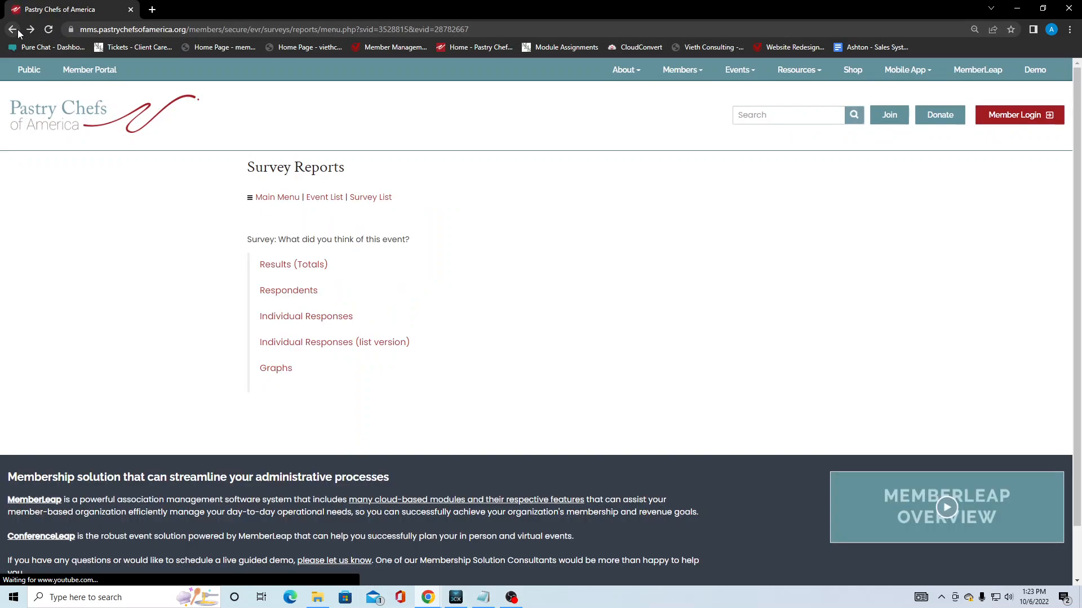
{"action": "left_click", "coordinate": [316, 324]}
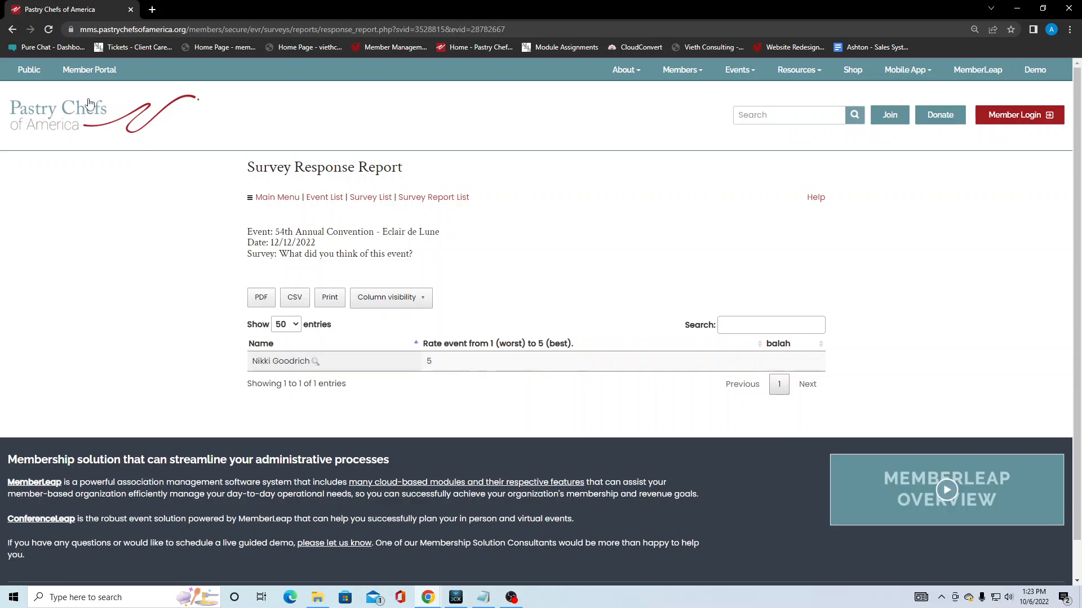
{"action": "left_click", "coordinate": [12, 30]}
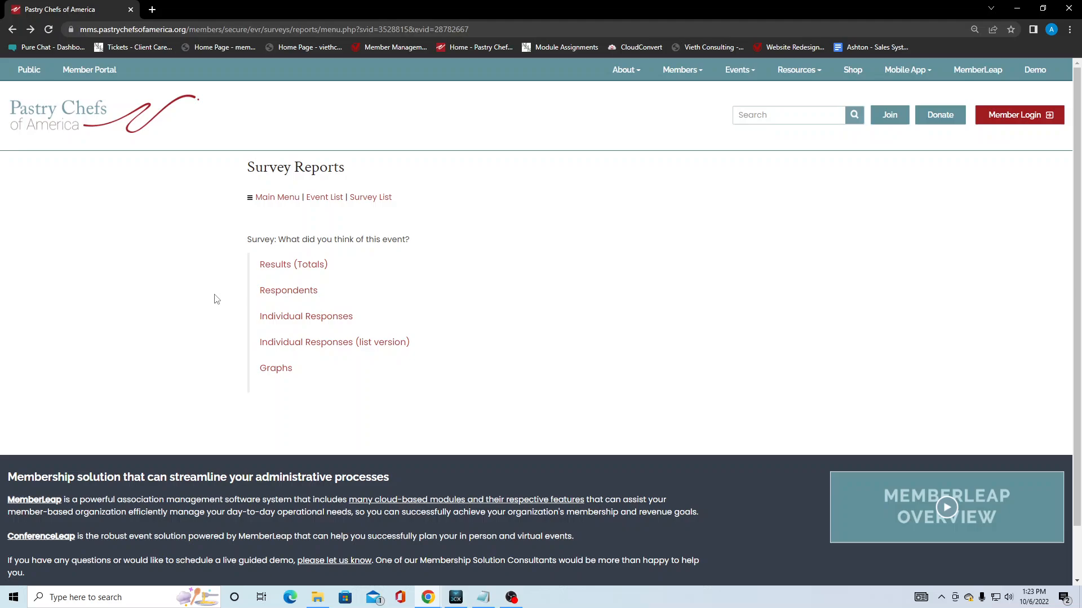
Step: Examine the survey's graph report as bar and pie charts, then return to the event's survey list
{"action": "left_click", "coordinate": [274, 369]}
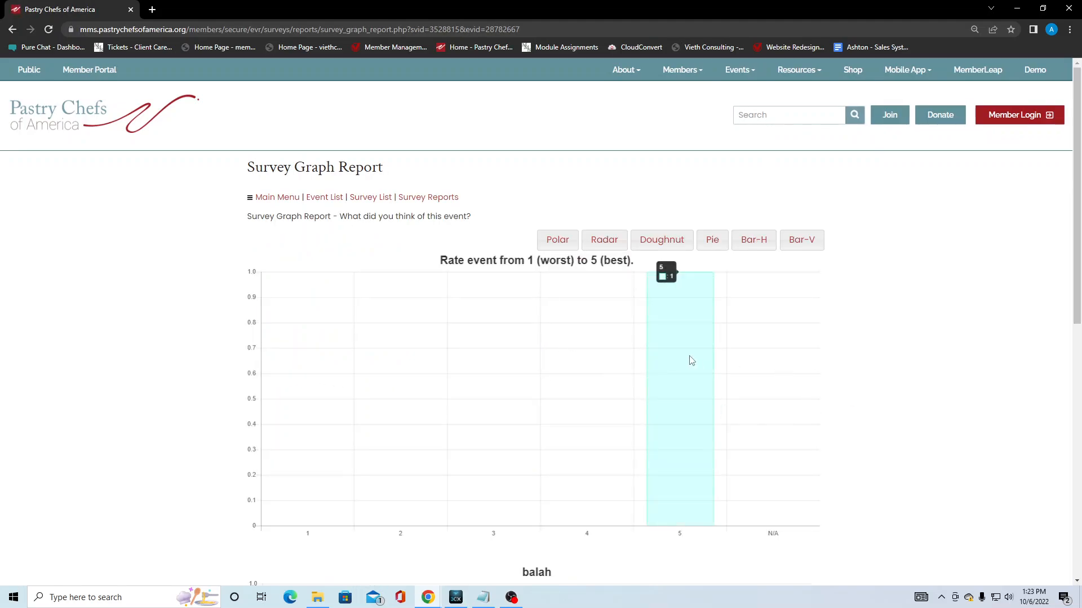
{"action": "scroll", "coordinate": [687, 360], "scroll_direction": "down", "scroll_amount": 5}
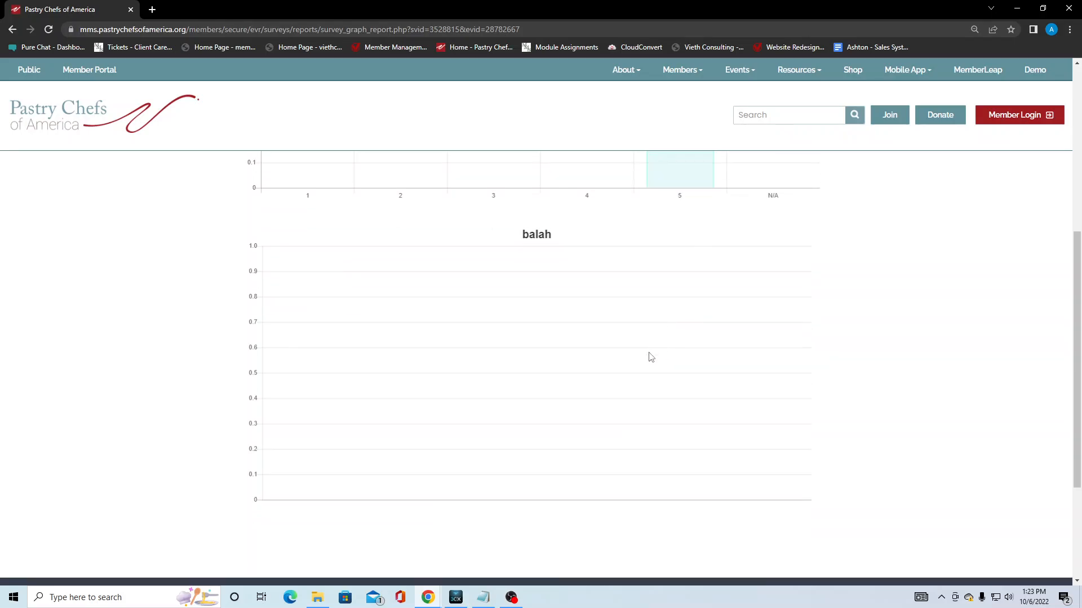
{"action": "scroll", "coordinate": [654, 357], "scroll_direction": "up", "scroll_amount": 5}
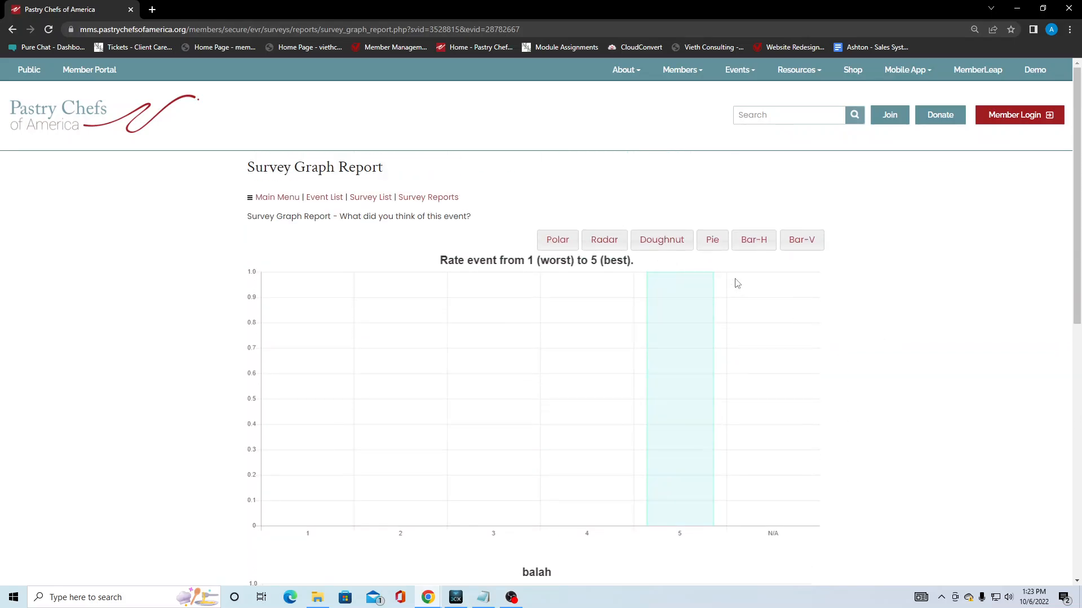
{"action": "left_click", "coordinate": [718, 246]}
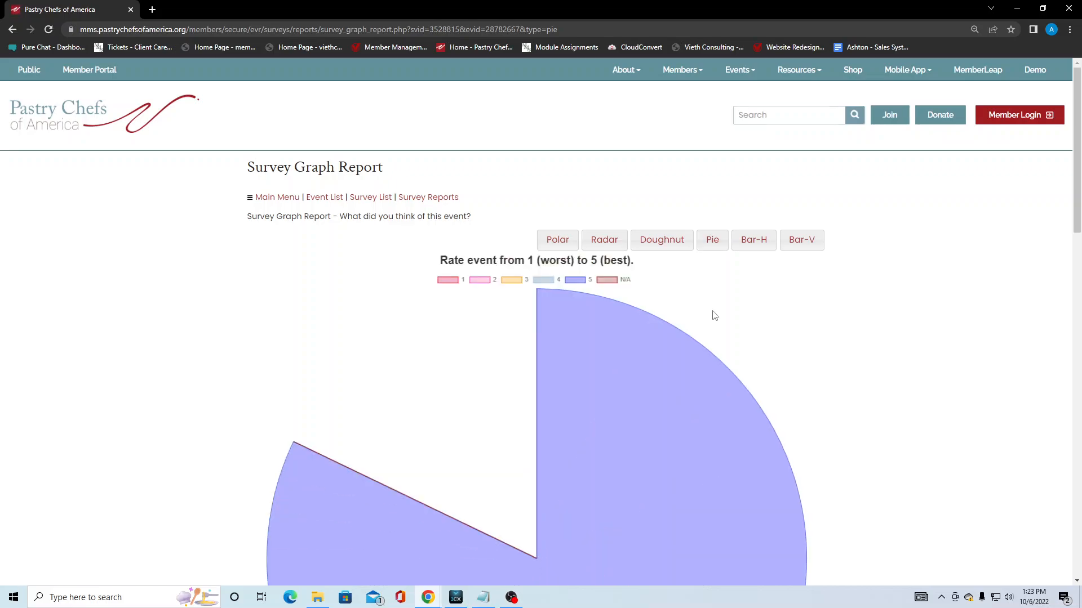
{"action": "scroll", "coordinate": [709, 271], "scroll_direction": "down", "scroll_amount": 4}
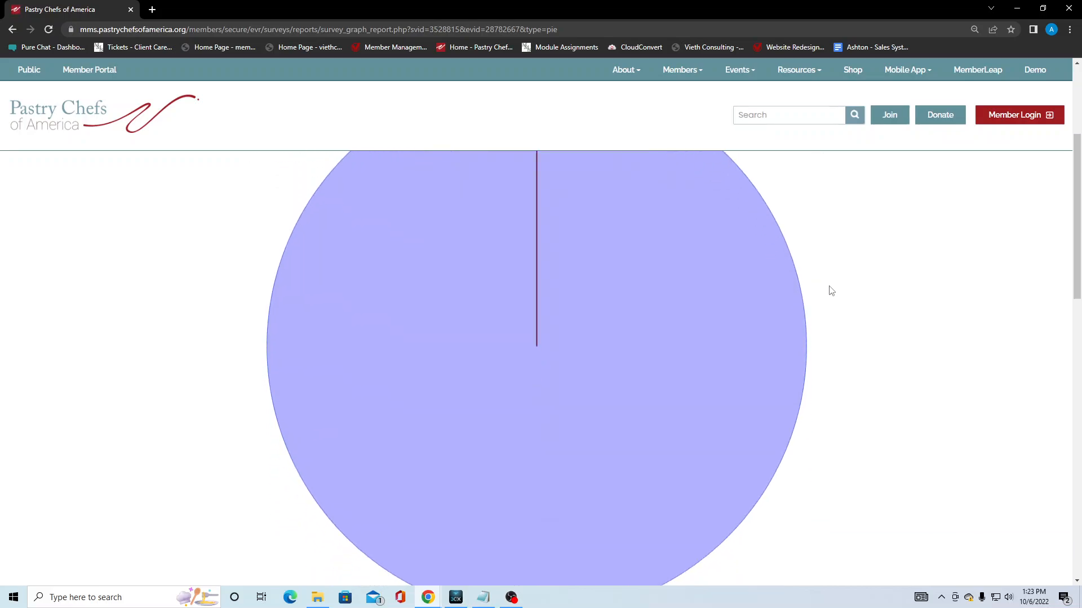
{"action": "scroll", "coordinate": [830, 290], "scroll_direction": "down", "scroll_amount": 4}
{"action": "scroll", "coordinate": [830, 291], "scroll_direction": "up", "scroll_amount": 8}
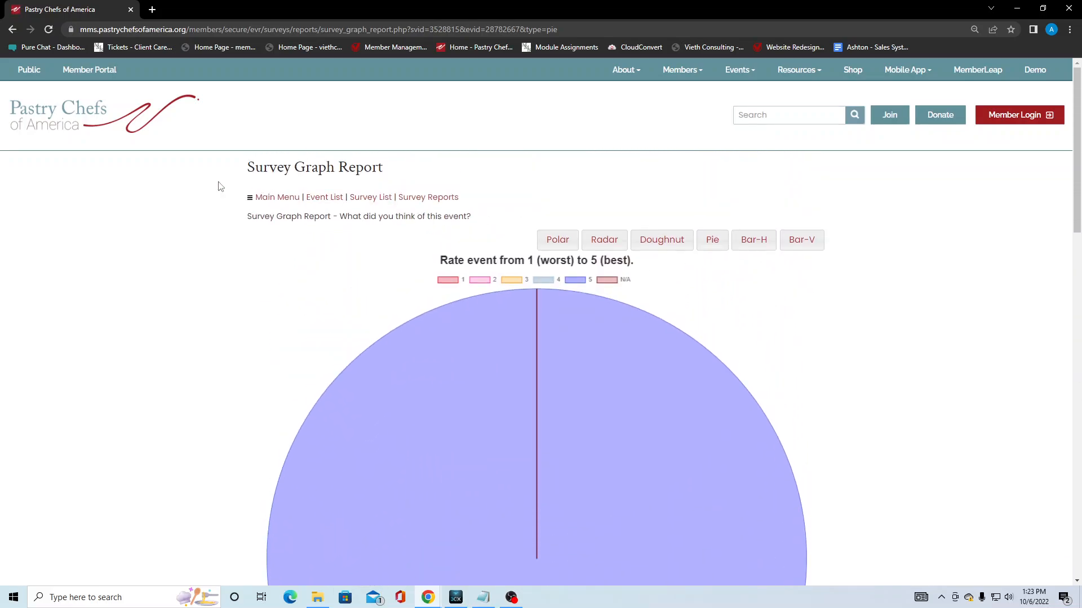
{"action": "left_click", "coordinate": [16, 35]}
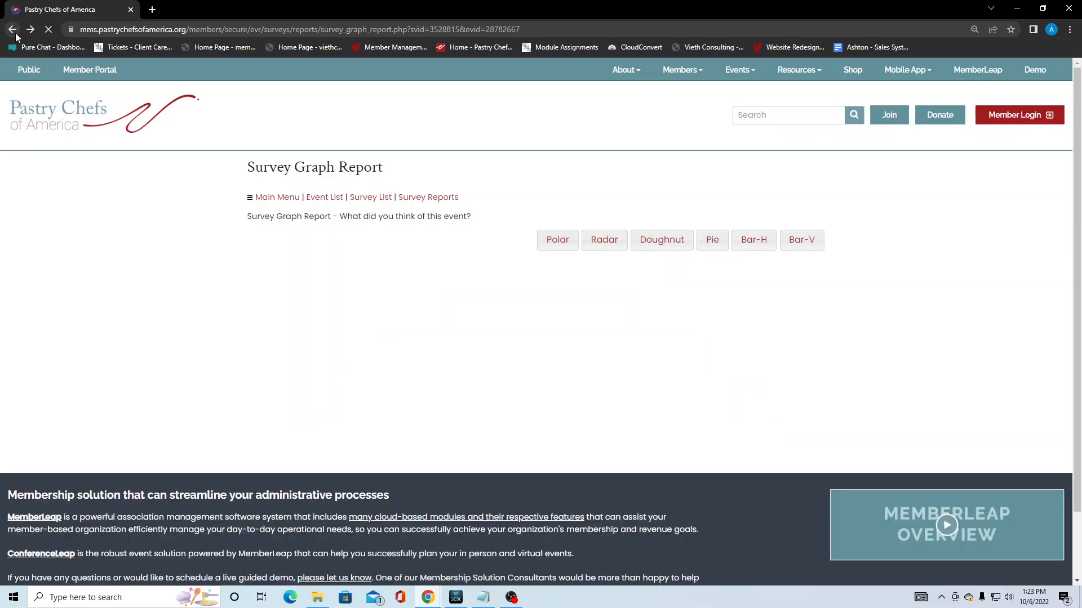
{"action": "left_click", "coordinate": [16, 35]}
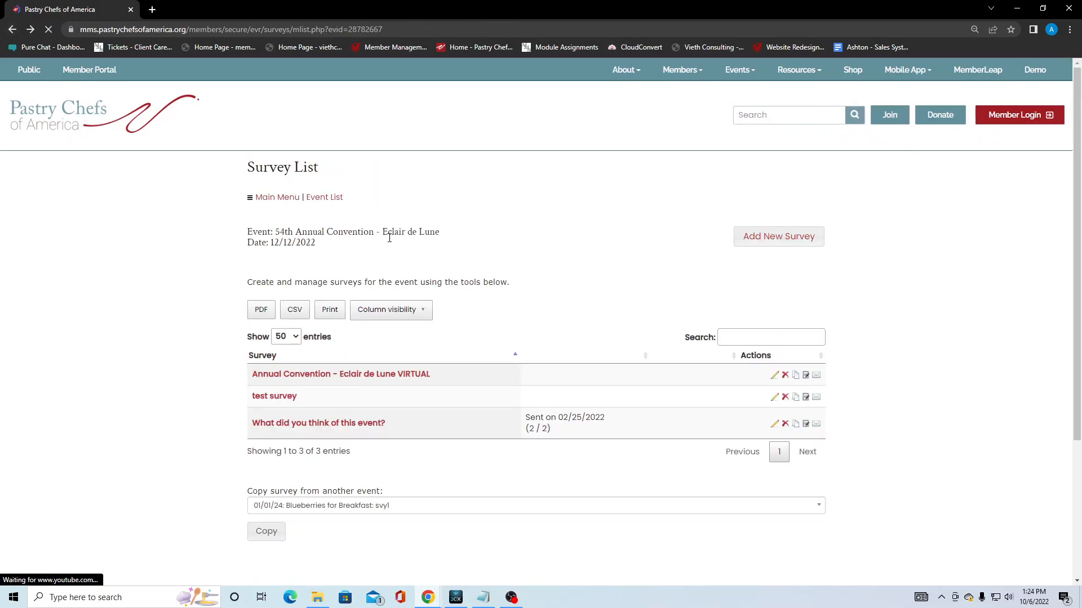
Step: Open the email setup for "test survey" and set the send date to 10/21/2022 18:00
{"action": "left_click", "coordinate": [817, 397]}
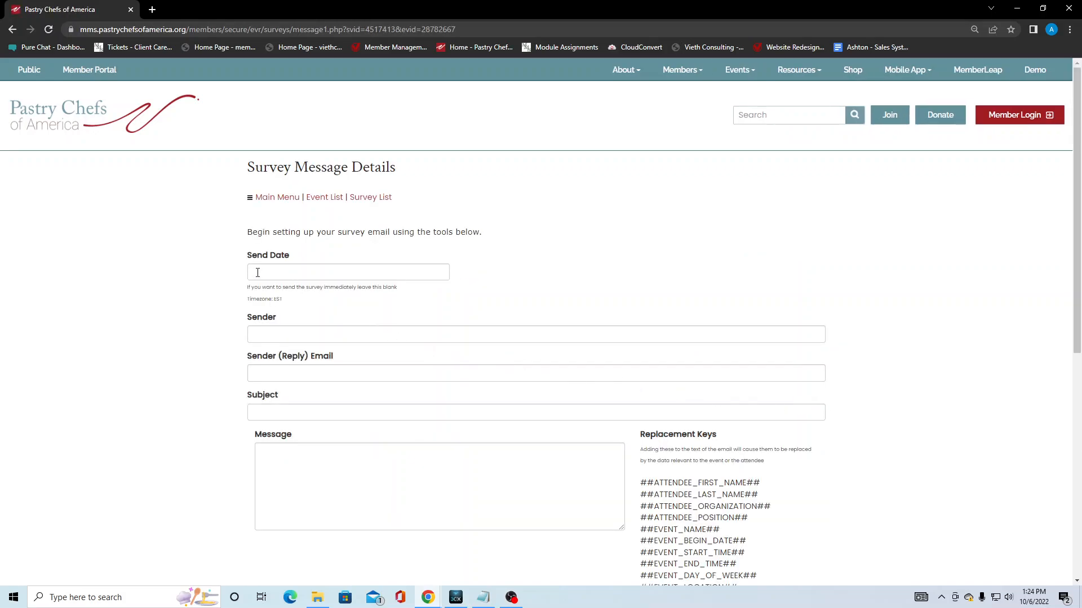
{"action": "left_click", "coordinate": [358, 271]}
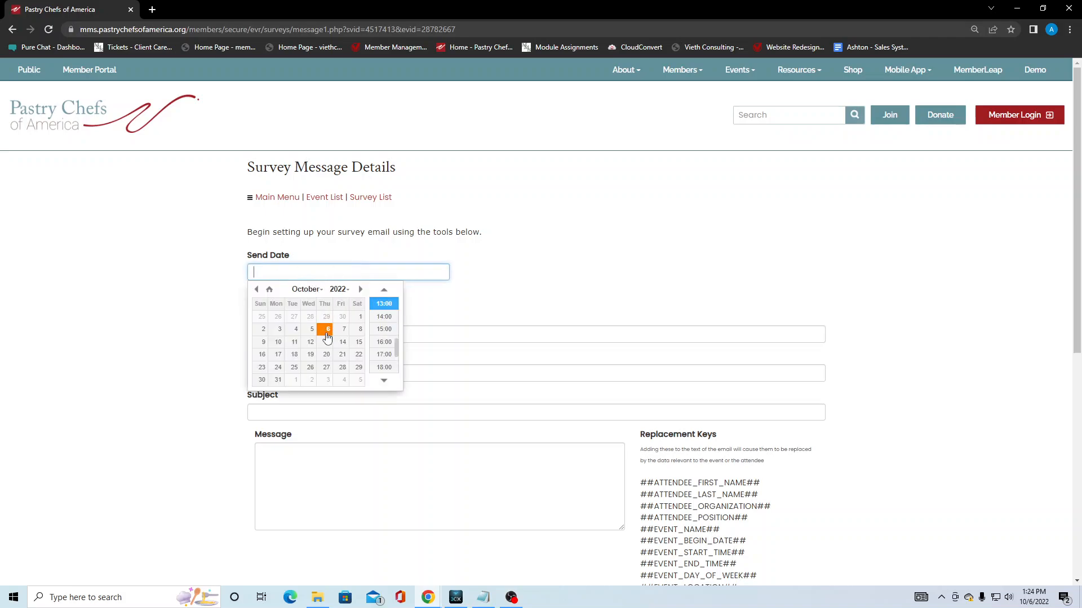
{"action": "left_click", "coordinate": [343, 359]}
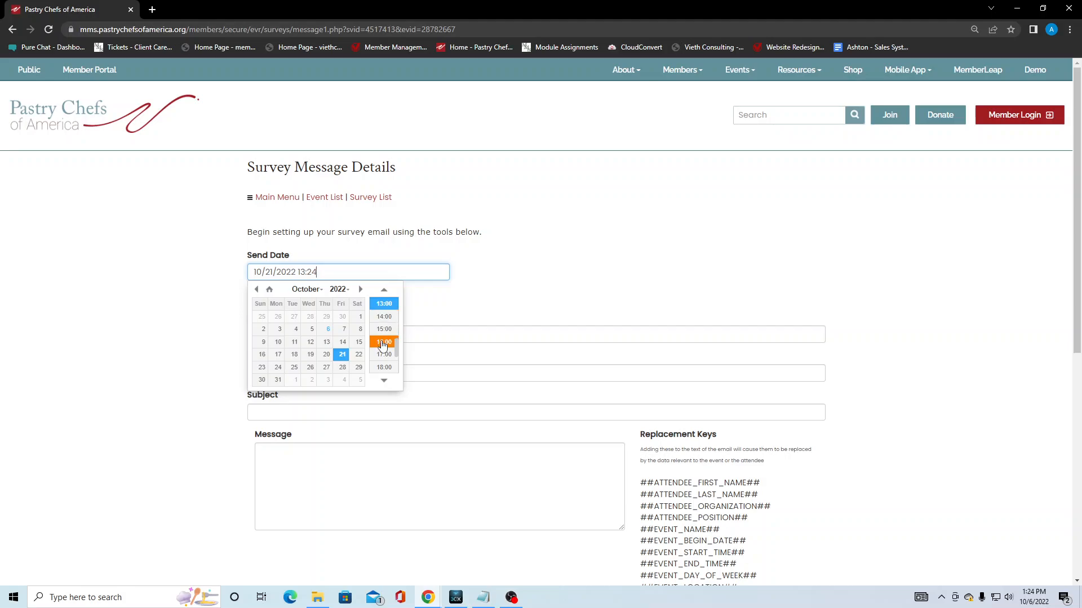
{"action": "left_click", "coordinate": [383, 367]}
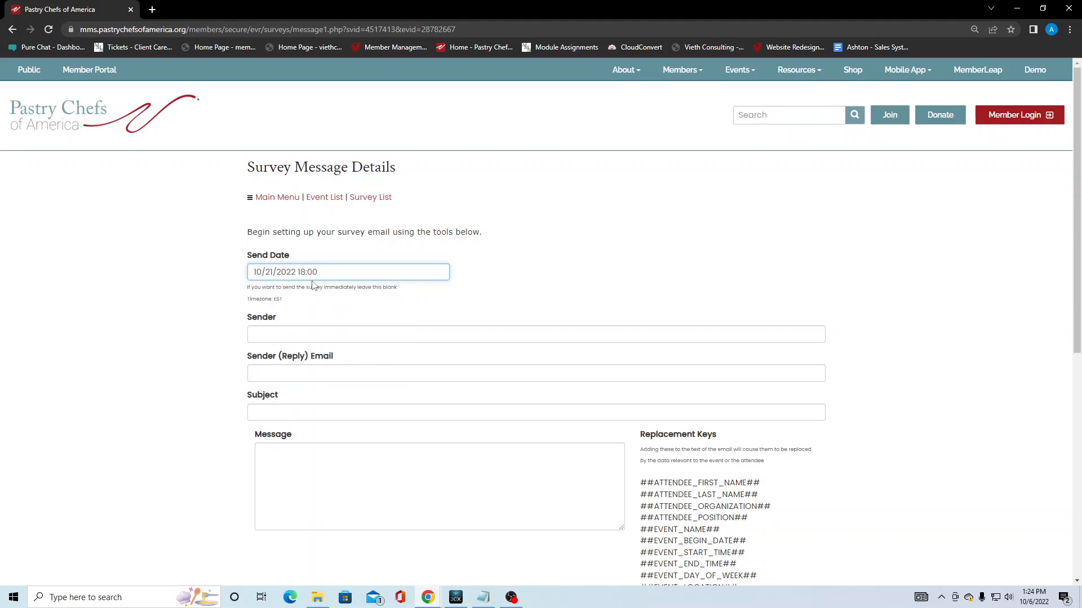
Step: Set the sender to "xxxxxxxxxx", fill in the sender's reply email, and enter "test" as the subject
{"action": "left_click", "coordinate": [296, 335]}
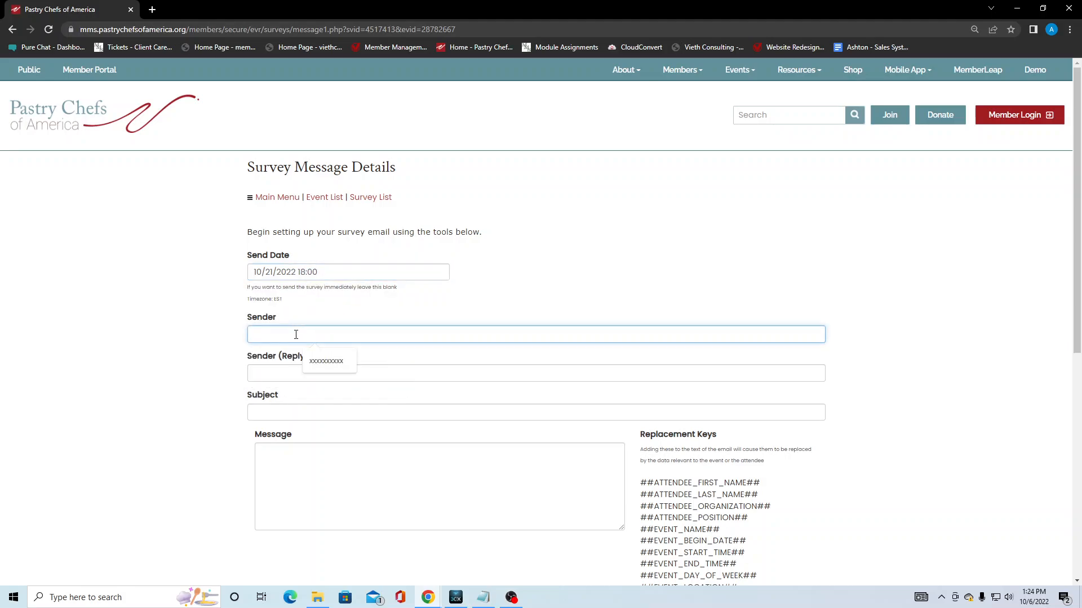
{"action": "left_click", "coordinate": [327, 359]}
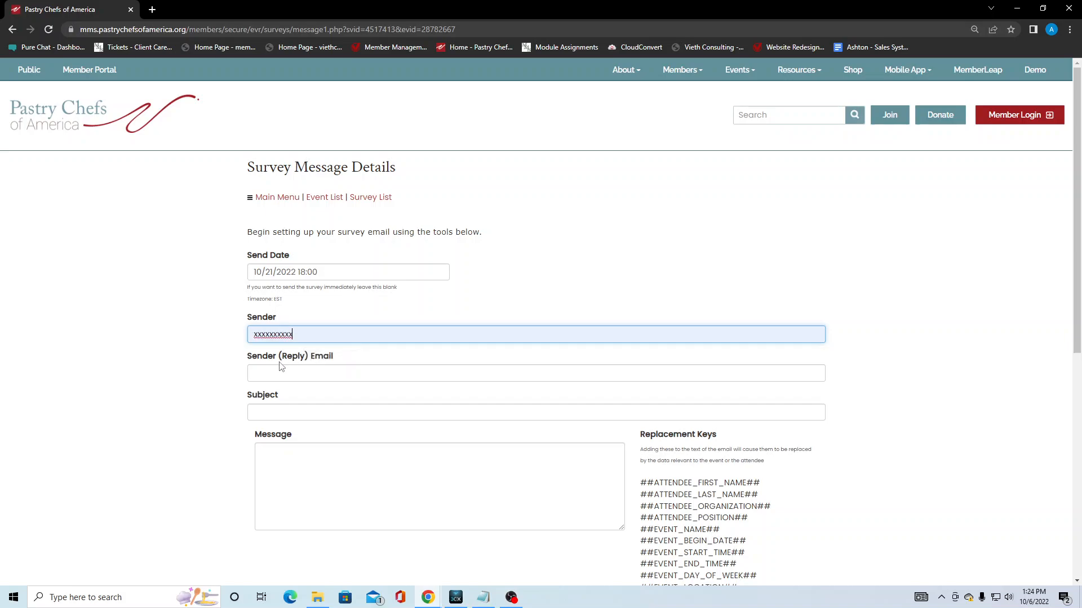
{"action": "left_click", "coordinate": [374, 372]}
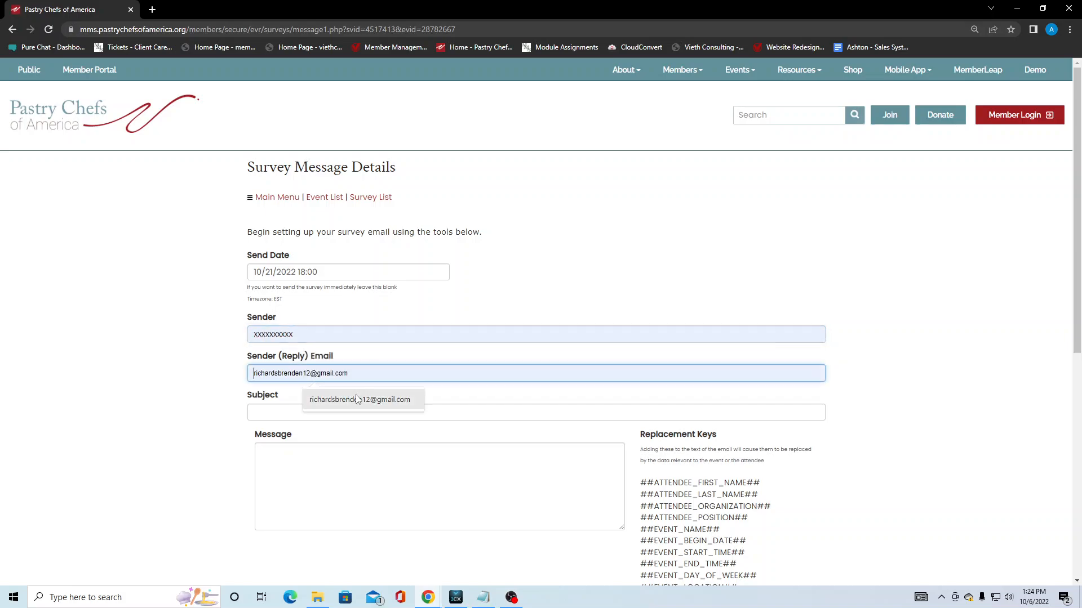
{"action": "left_click", "coordinate": [358, 399]}
{"action": "left_click", "coordinate": [299, 415]}
{"action": "type", "text": "test"}
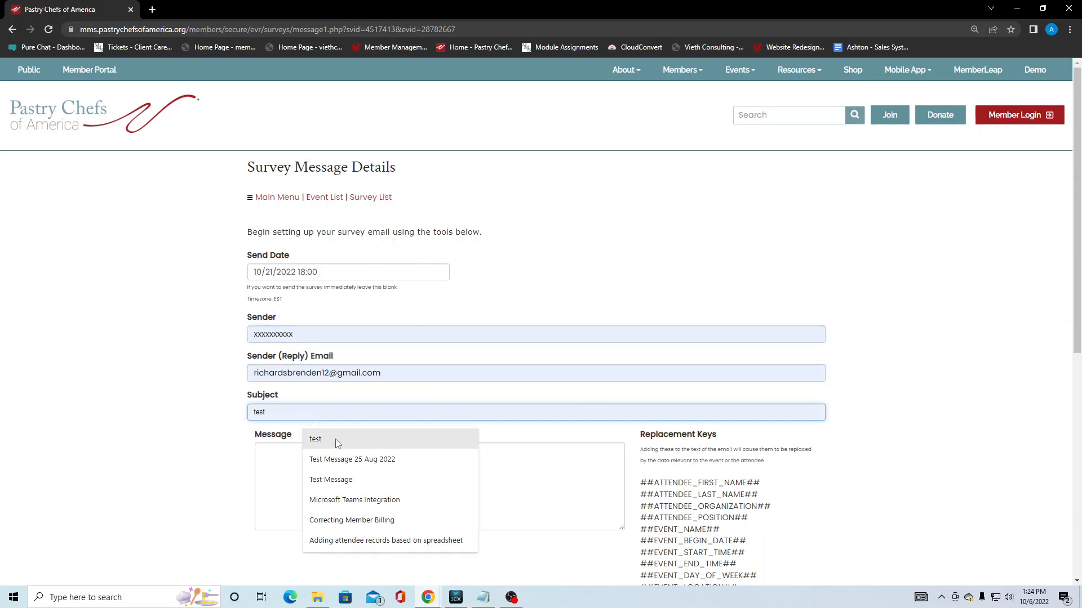
Step: Start the survey message with the greeting "Hello ##ATTENDEE_FIRST_NAME##," using the replacement key for the attendee's first name
{"action": "scroll", "coordinate": [194, 393], "scroll_direction": "down", "scroll_amount": 2}
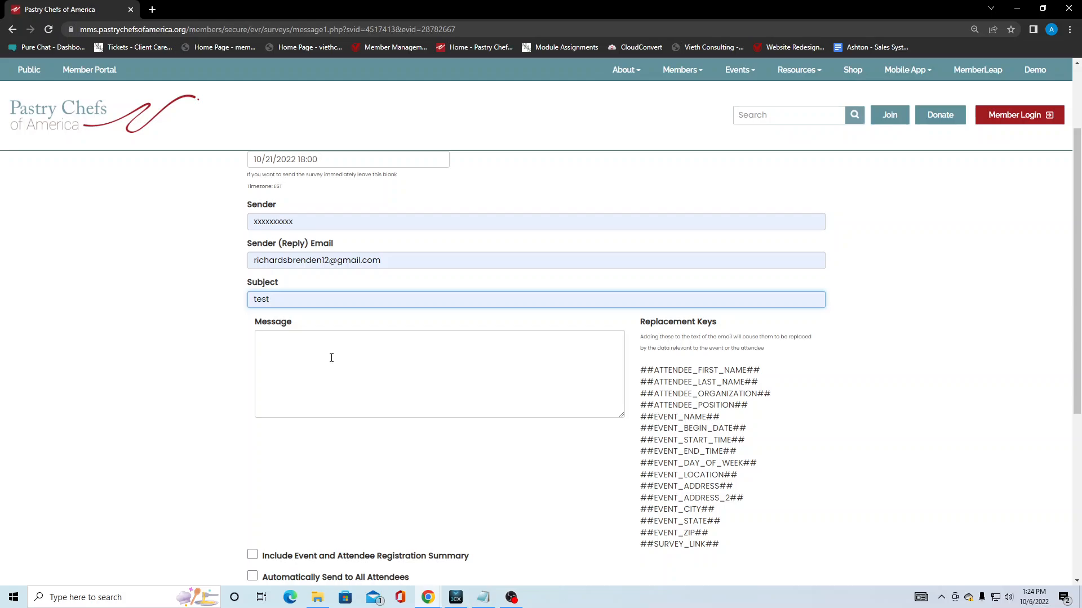
{"action": "left_click", "coordinate": [300, 347]}
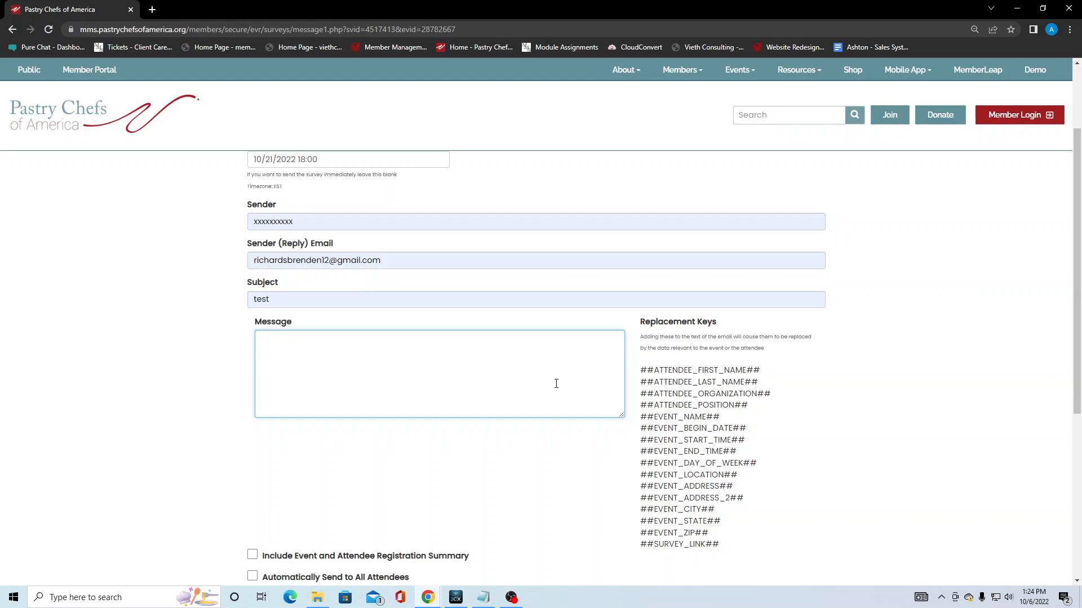
{"action": "left_click_drag", "start_coordinate": [641, 371], "coordinate": [745, 542]}
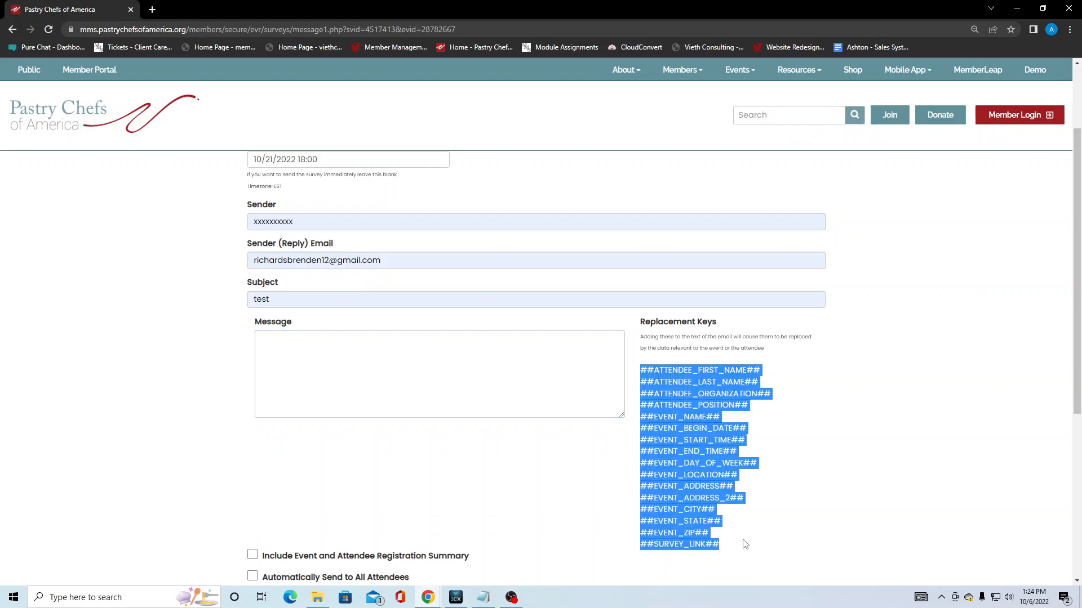
{"action": "left_click", "coordinate": [764, 515]}
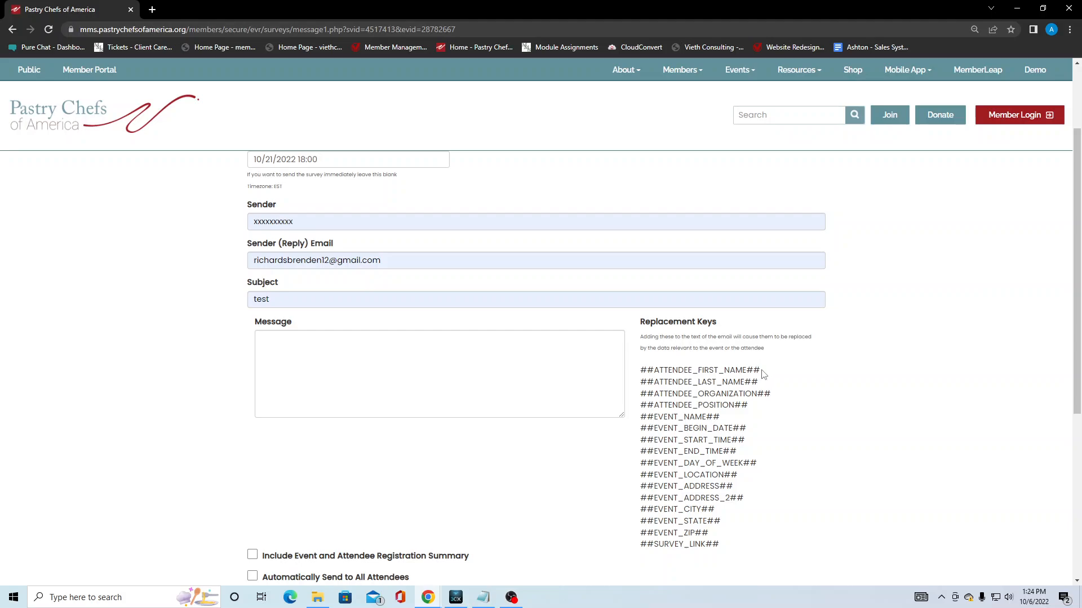
{"action": "left_click_drag", "start_coordinate": [761, 370], "coordinate": [639, 375]}
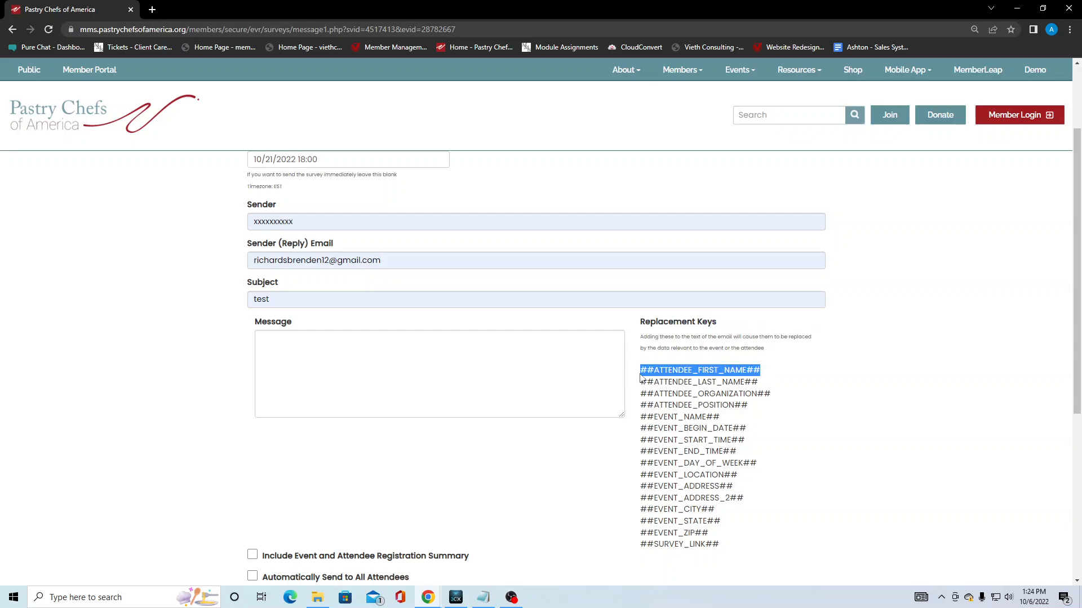
{"action": "left_click", "coordinate": [351, 349]}
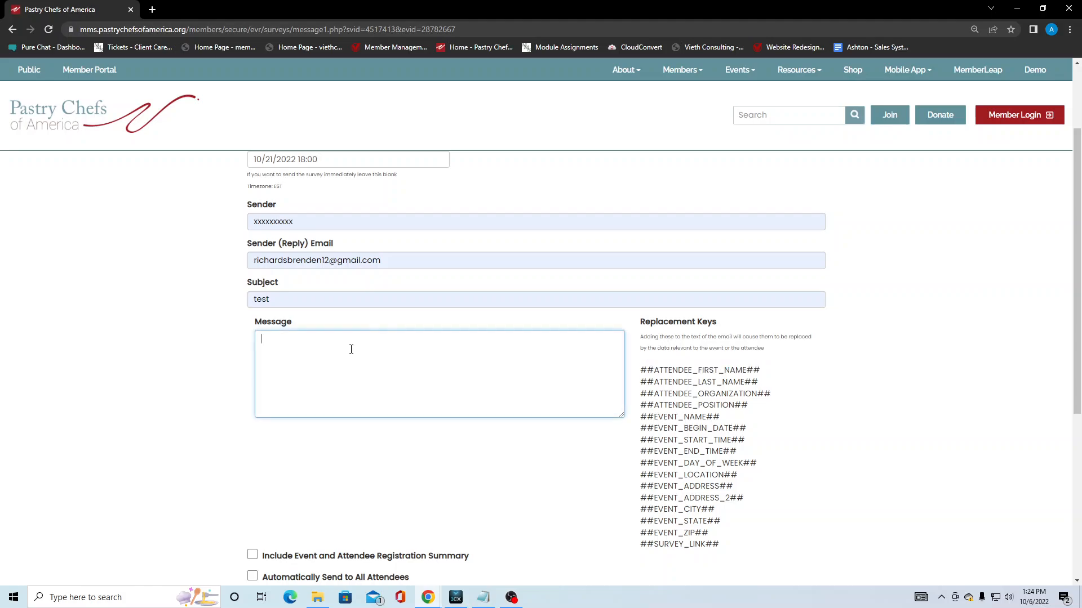
{"action": "type", "text": "Hello"}
{"action": "left_click_drag", "start_coordinate": [766, 370], "coordinate": [641, 369]}
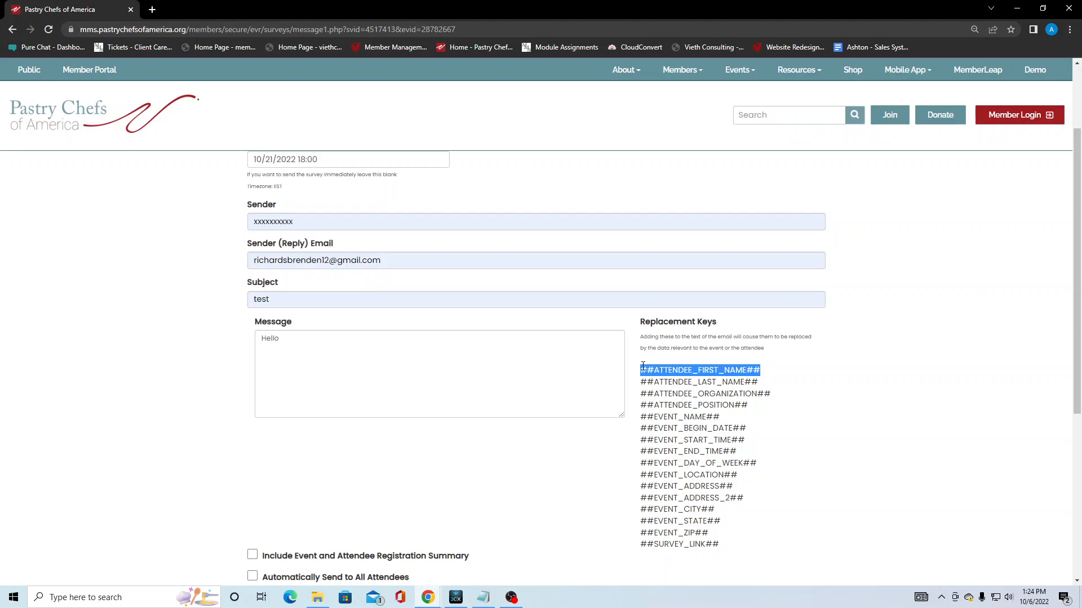
{"action": "right_click", "coordinate": [648, 369]}
{"action": "left_click", "coordinate": [662, 378]}
{"action": "left_click", "coordinate": [420, 337]}
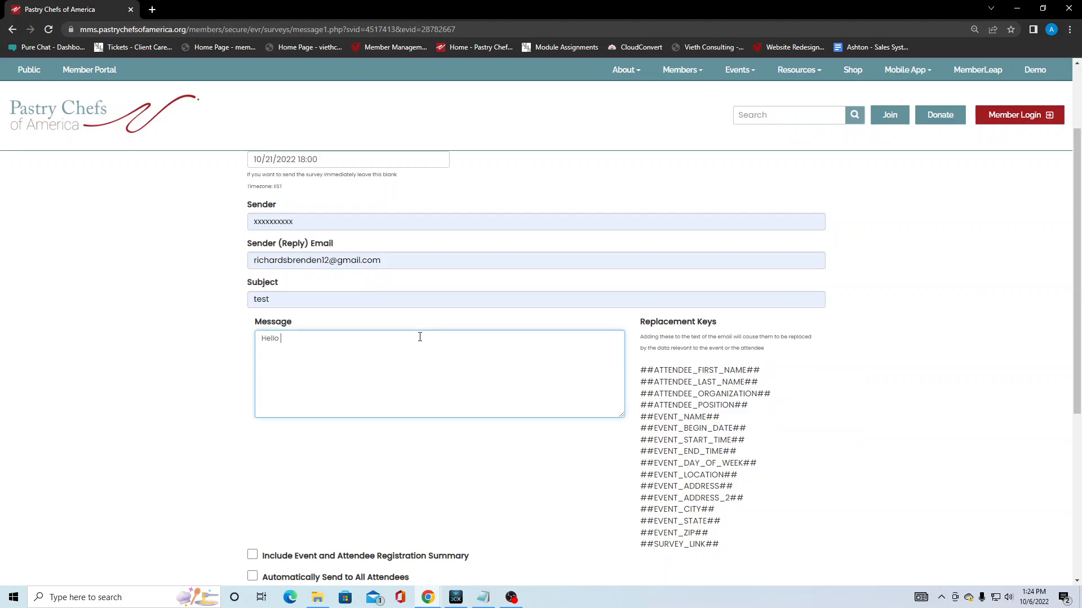
{"action": "key", "text": "ctrl+v"}
Step: Below the greeting, add the message text "We would like you to take this survey about the event"
{"action": "type", "text": "We woul"}
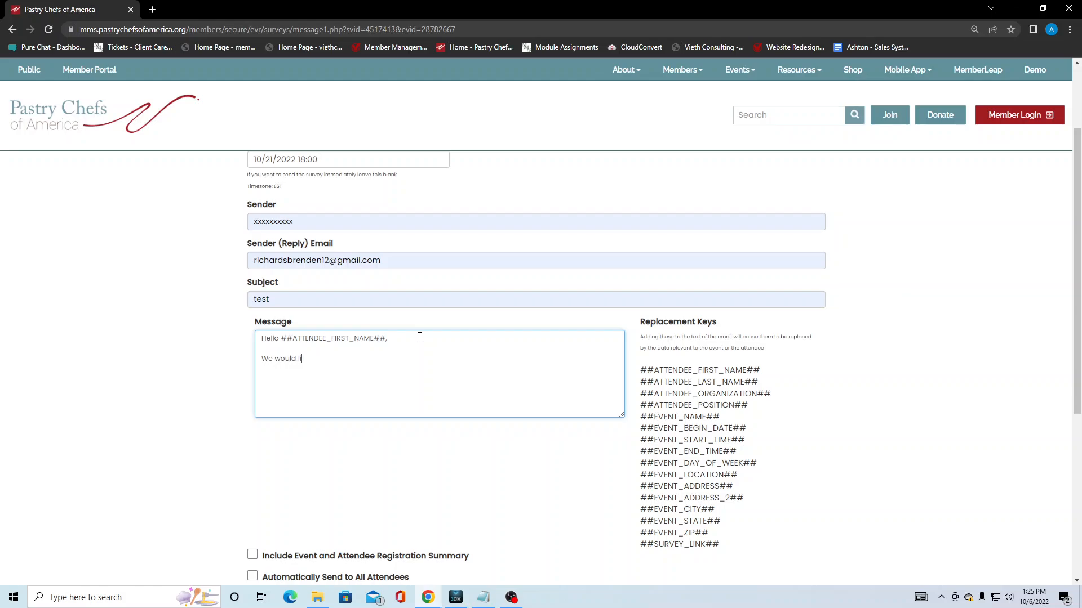
{"action": "type", "text": "d like you to take this survey about the event you"}
{"action": "key", "text": "BackSpace"}
{"action": "key", "text": "BackSpace"}
{"action": "key", "text": "BackSpace"}
{"action": "key", "text": "BackSpace"}
{"action": "key", "text": "BackSpace"}
{"action": "key", "text": "BackSpace"}
{"action": "key", "text": "BackSpace"}
{"action": "key", "text": "BackSpace"}
{"action": "key", "text": "BackSpace"}
{"action": "key", "text": "BackSpace"}
{"action": "type", "text": "he event"}
Step: Insert the ##EVENT_NAME## replacement key after "event" and finish the message with "when you have the chance." and "Thank you!" on its own line
{"action": "left_click_drag", "start_coordinate": [720, 417], "coordinate": [641, 417]}
{"action": "right_click", "coordinate": [642, 418]}
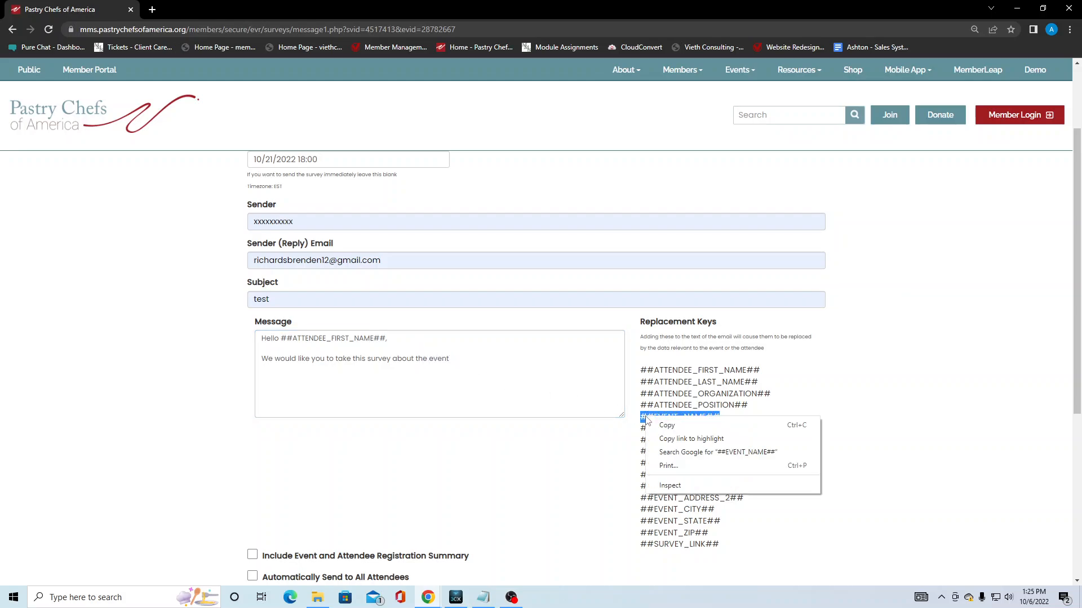
{"action": "left_click", "coordinate": [657, 423]}
{"action": "left_click", "coordinate": [509, 365]}
{"action": "key", "text": "ctrl+v"}
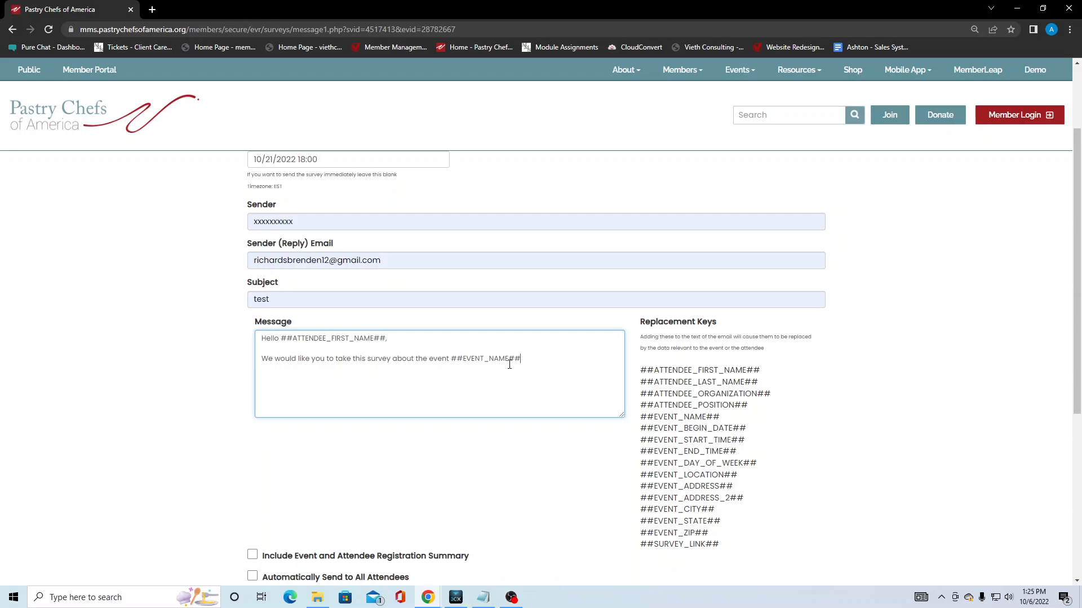
{"action": "type", "text": "when you have the chance.  TH"}
{"action": "key", "text": "Return"}
{"action": "type", "text": "Thank you!"}
{"action": "left_click_drag", "start_coordinate": [280, 338], "coordinate": [385, 337]}
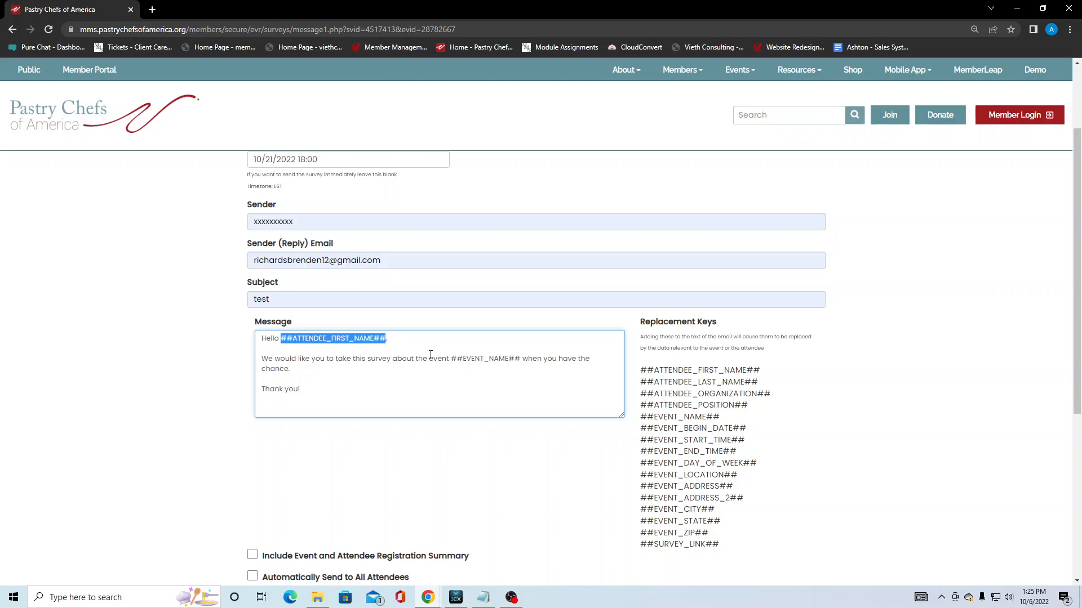
{"action": "left_click_drag", "start_coordinate": [450, 361], "coordinate": [522, 359]}
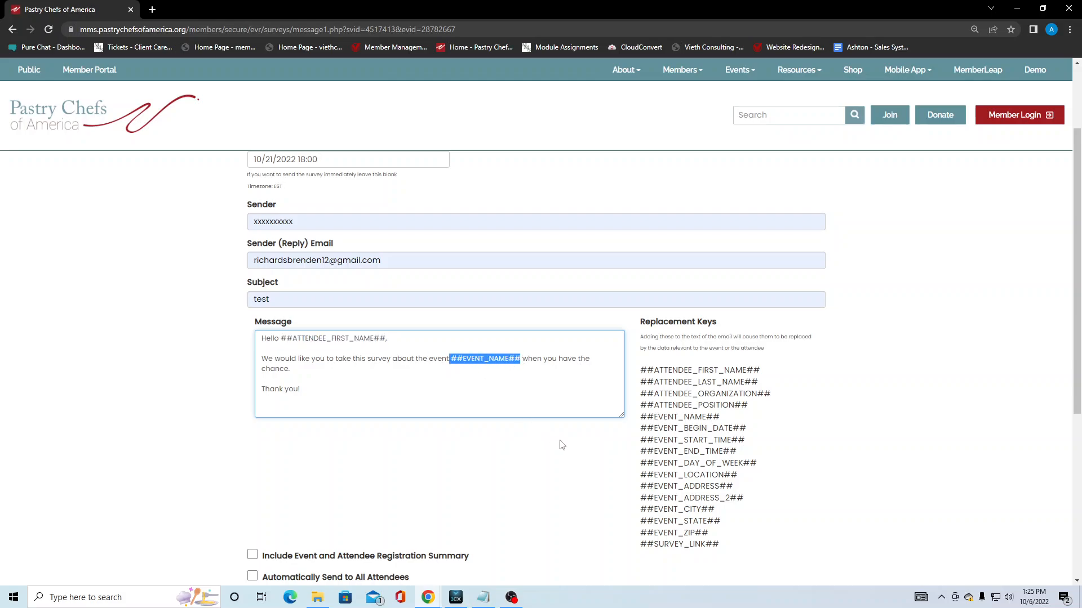
{"action": "left_click", "coordinate": [584, 451]}
Step: Try the Include Event and Attendee Registration Summary and Automatically Send to All Attendees options, clearing each again
{"action": "scroll", "coordinate": [562, 445], "scroll_direction": "down", "scroll_amount": 3}
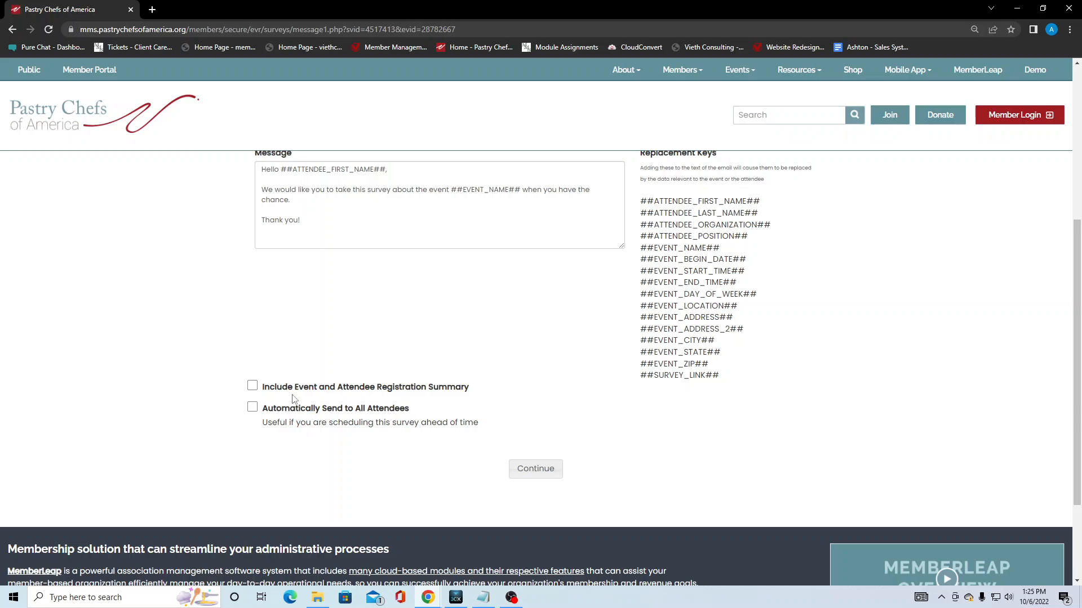
{"action": "left_click", "coordinate": [252, 386]}
{"action": "left_click", "coordinate": [252, 388]}
{"action": "left_click", "coordinate": [255, 410]}
{"action": "left_click", "coordinate": [253, 406]}
{"action": "scroll", "coordinate": [222, 394], "scroll_direction": "up", "scroll_amount": 4}
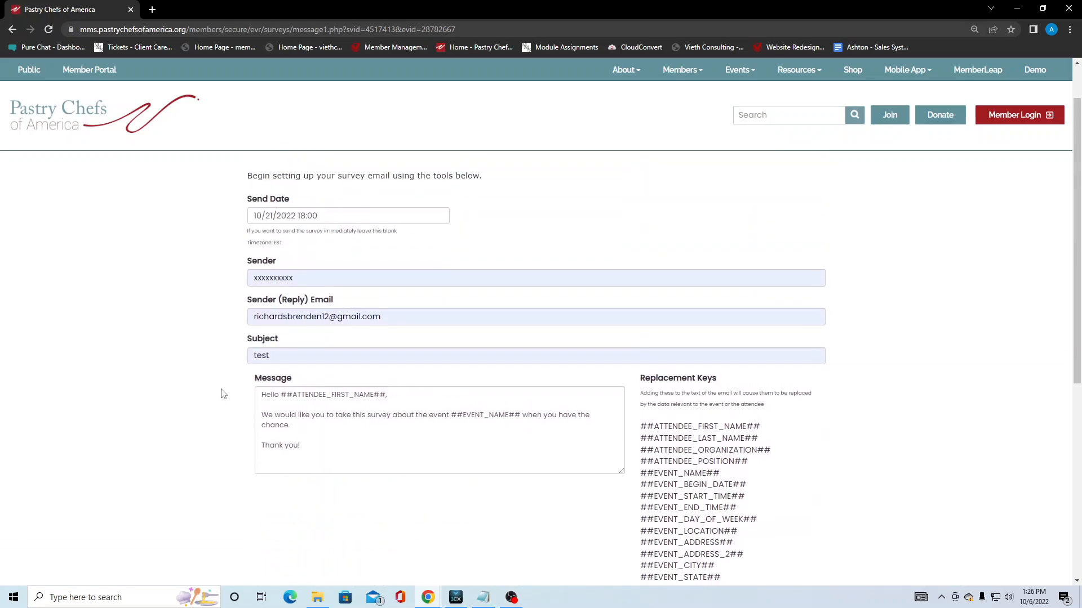
{"action": "scroll", "coordinate": [222, 393], "scroll_direction": "down", "scroll_amount": 4}
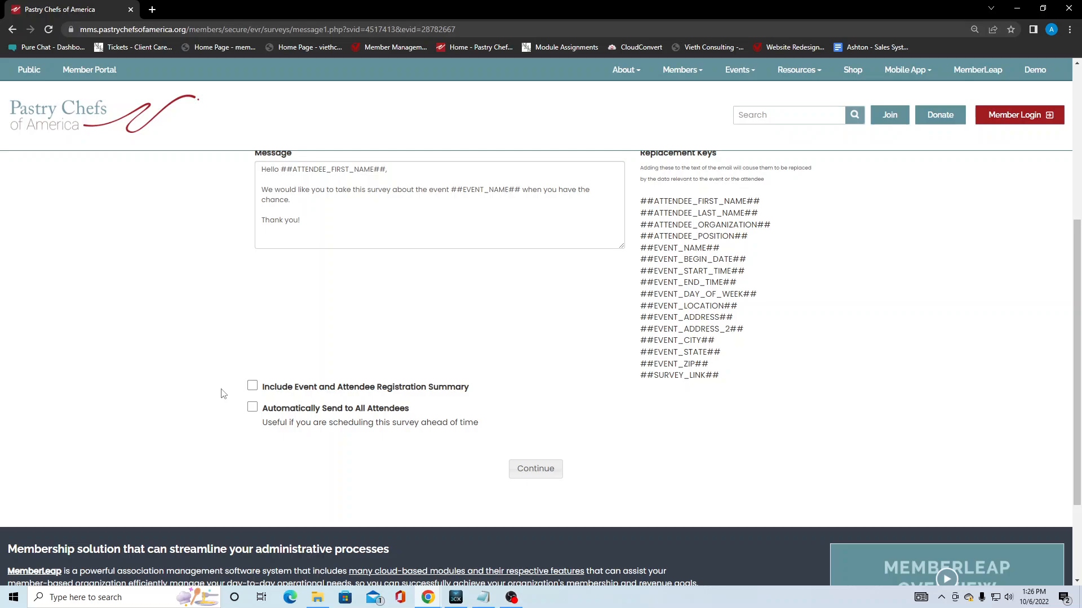
{"action": "scroll", "coordinate": [222, 394], "scroll_direction": "up", "scroll_amount": 4}
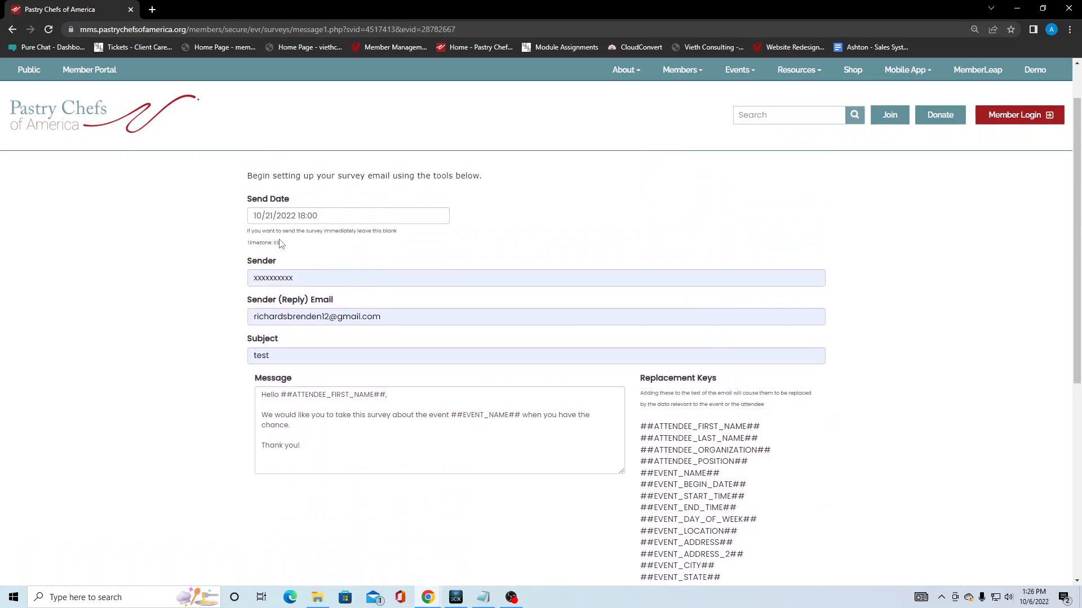
{"action": "scroll", "coordinate": [205, 338], "scroll_direction": "down", "scroll_amount": 3}
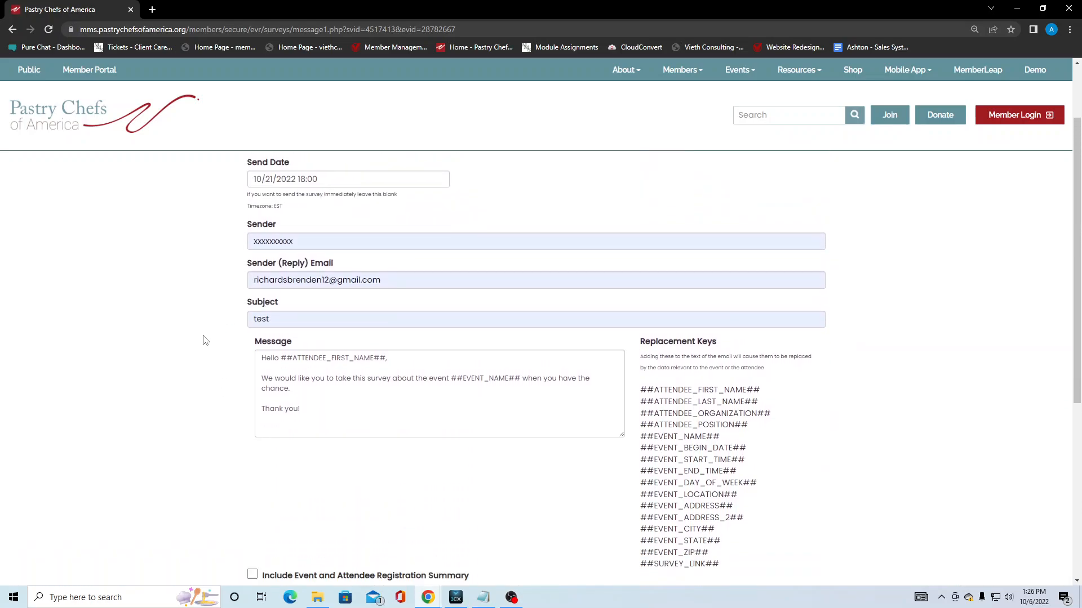
{"action": "scroll", "coordinate": [205, 340], "scroll_direction": "down", "scroll_amount": 1}
{"action": "left_click", "coordinate": [252, 407]}
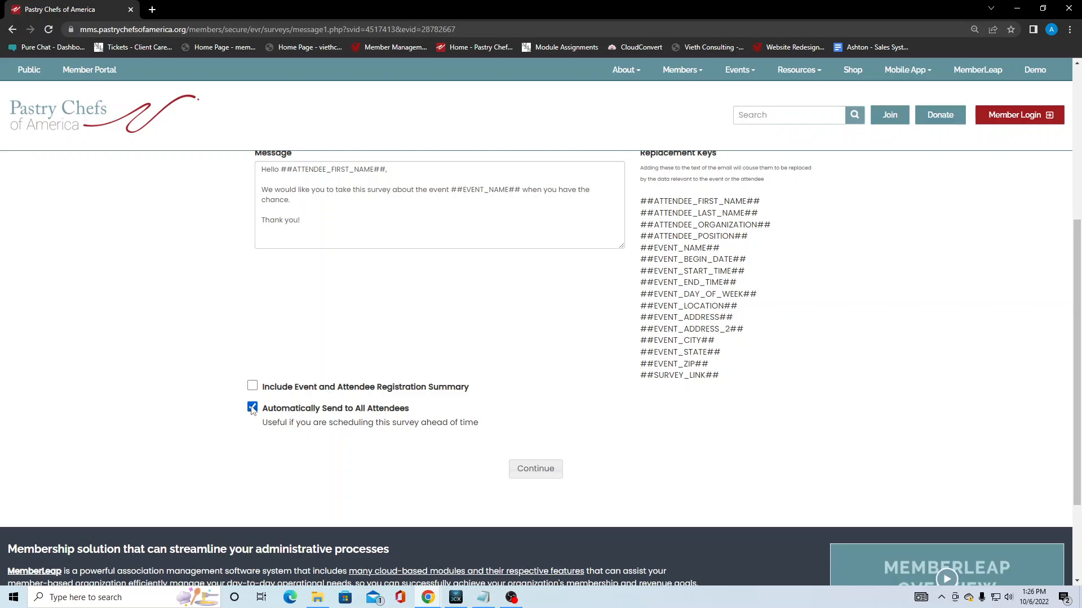
{"action": "left_click", "coordinate": [252, 407]}
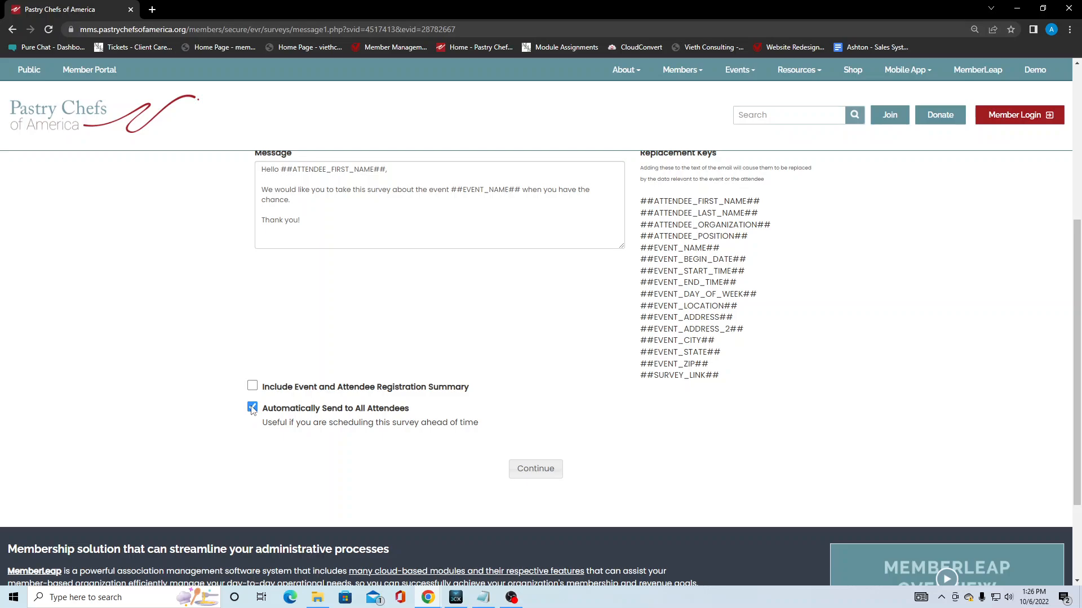
Step: Save the message details and proceed to the survey recipients without attaching a file
{"action": "left_click", "coordinate": [559, 476]}
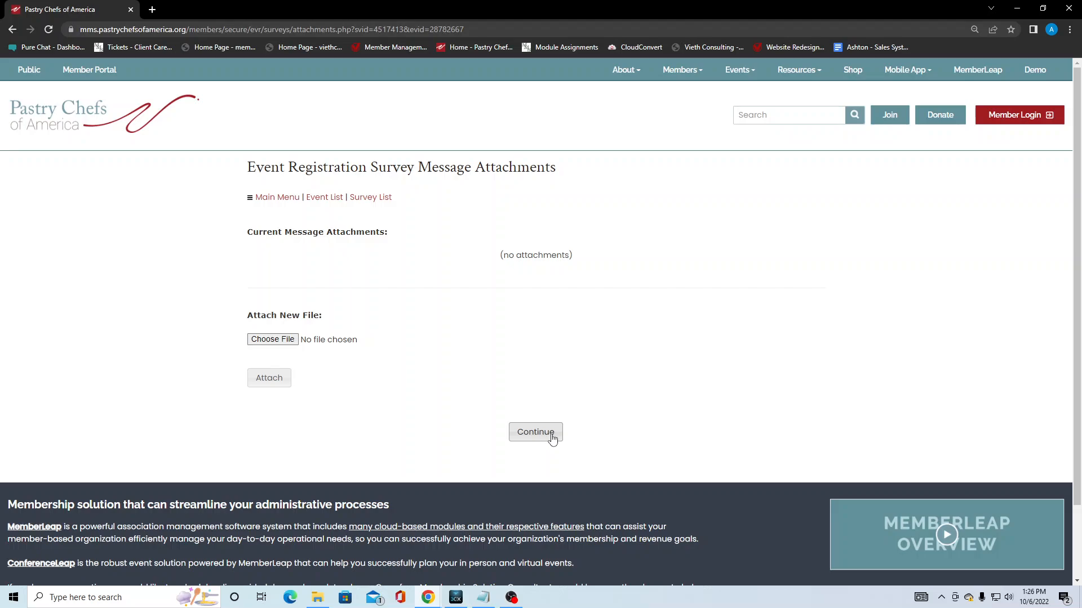
{"action": "left_click", "coordinate": [273, 340]}
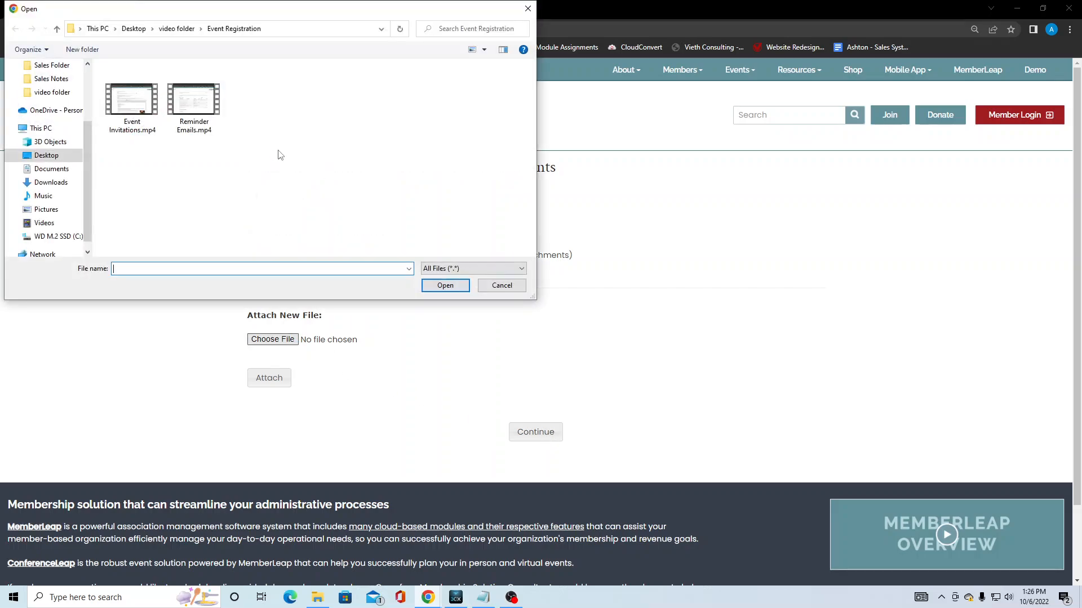
{"action": "left_click", "coordinate": [527, 9]}
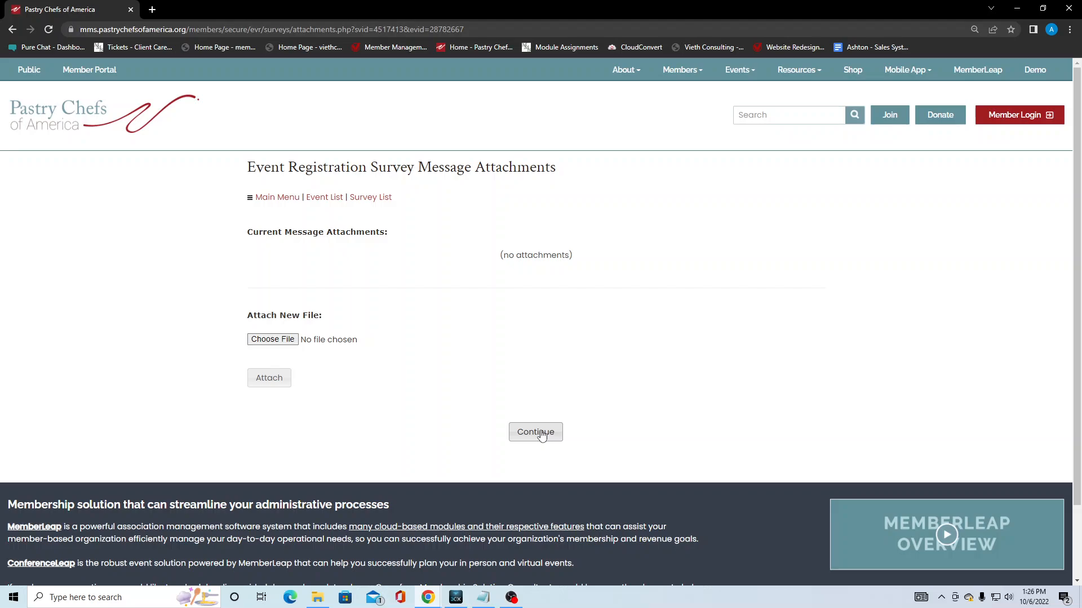
{"action": "left_click", "coordinate": [541, 435]}
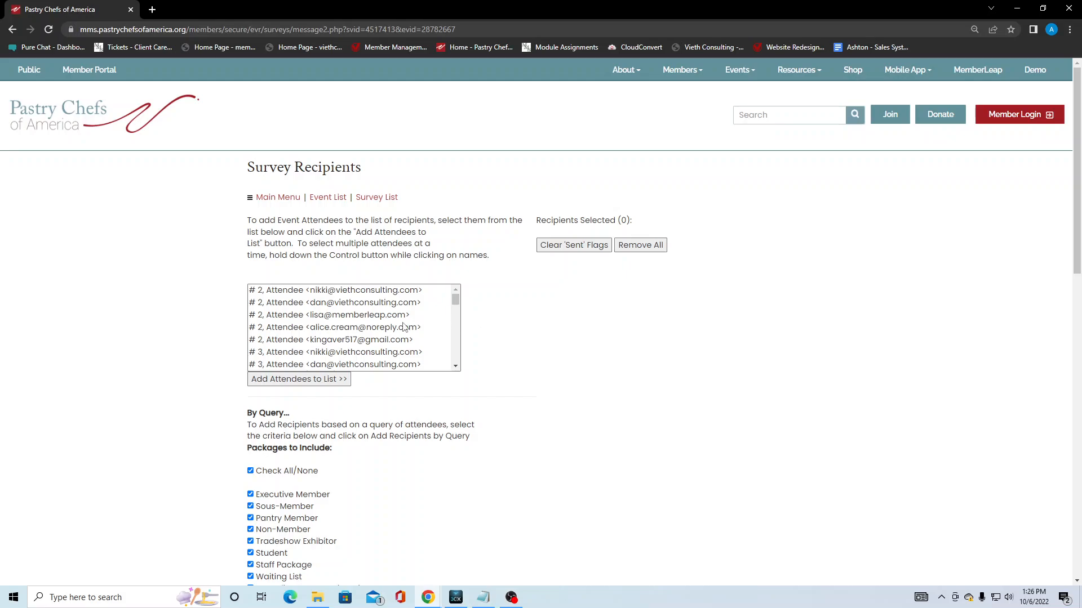
Step: Add one individual attendee, the one with the first name Gene, from the attendee list to the survey recipients
{"action": "scroll", "coordinate": [404, 326], "scroll_direction": "down", "scroll_amount": 2}
{"action": "scroll", "coordinate": [405, 327], "scroll_direction": "down", "scroll_amount": 15}
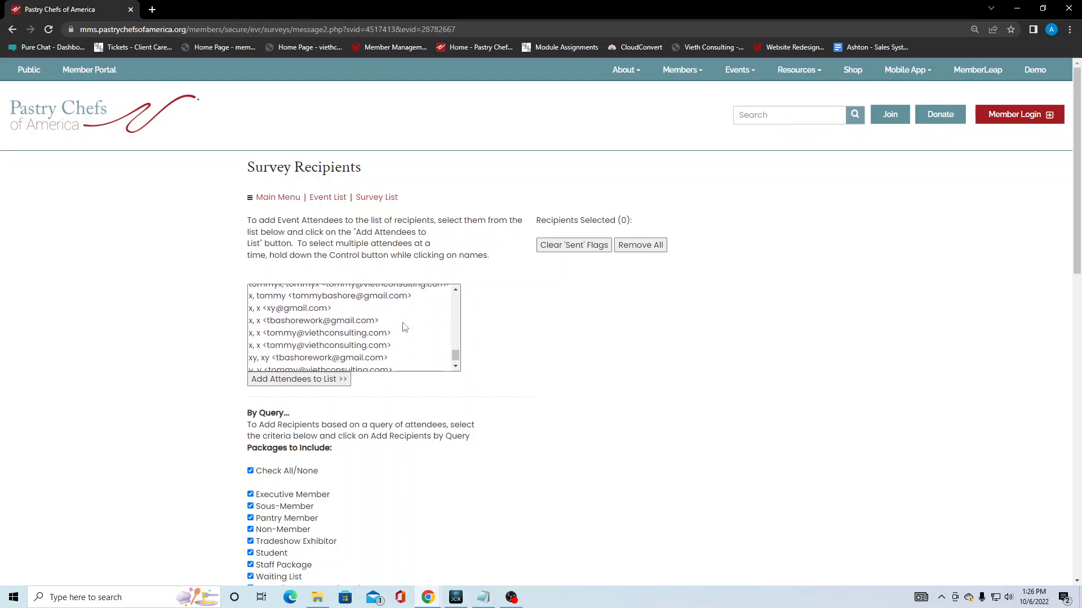
{"action": "scroll", "coordinate": [405, 326], "scroll_direction": "up", "scroll_amount": 5}
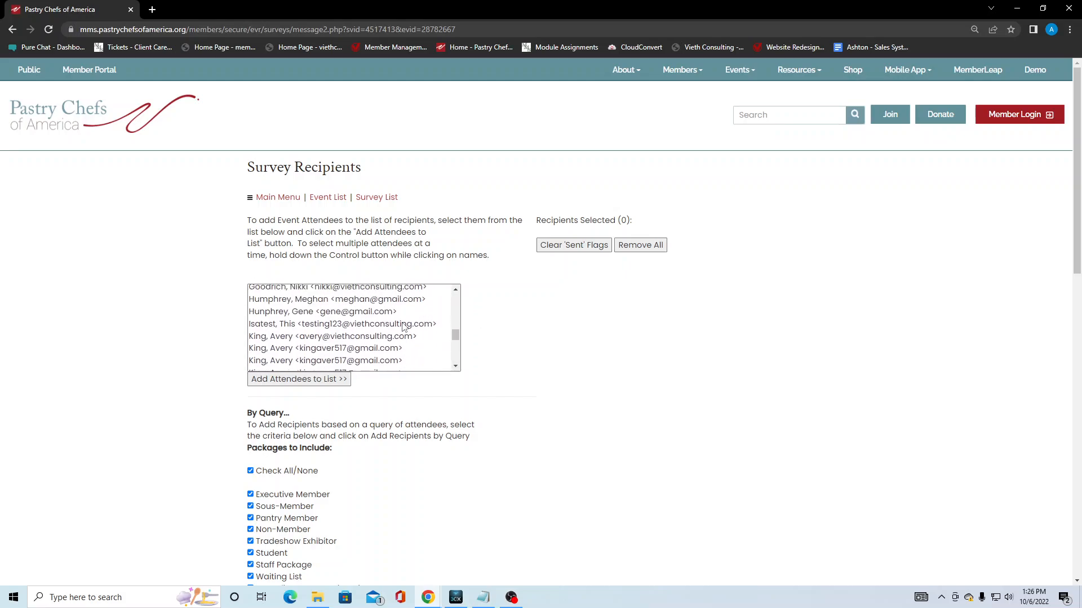
{"action": "left_click", "coordinate": [365, 313]}
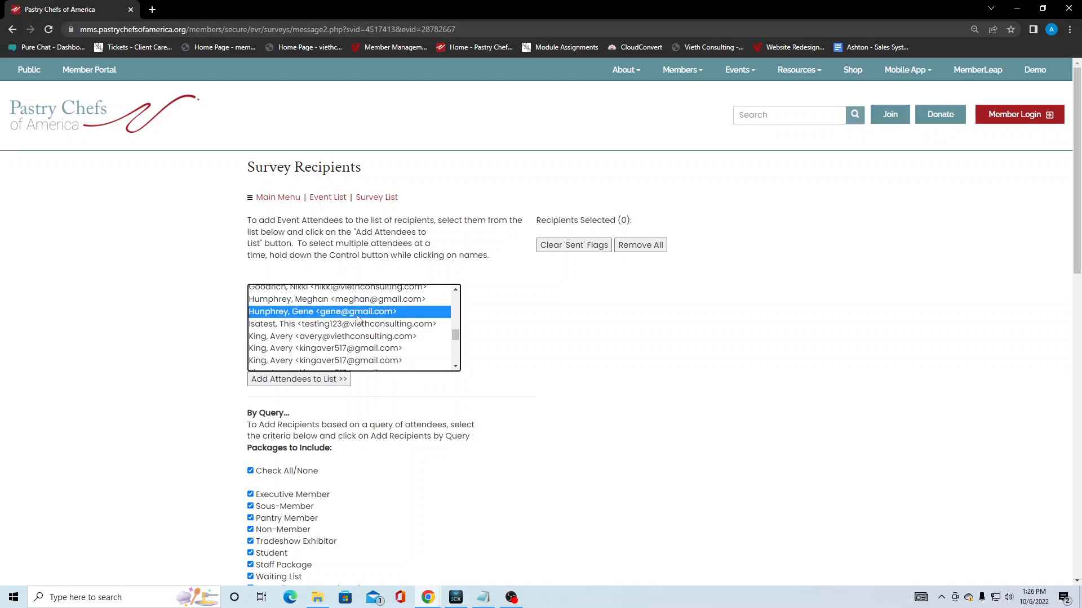
{"action": "left_click", "coordinate": [311, 385]}
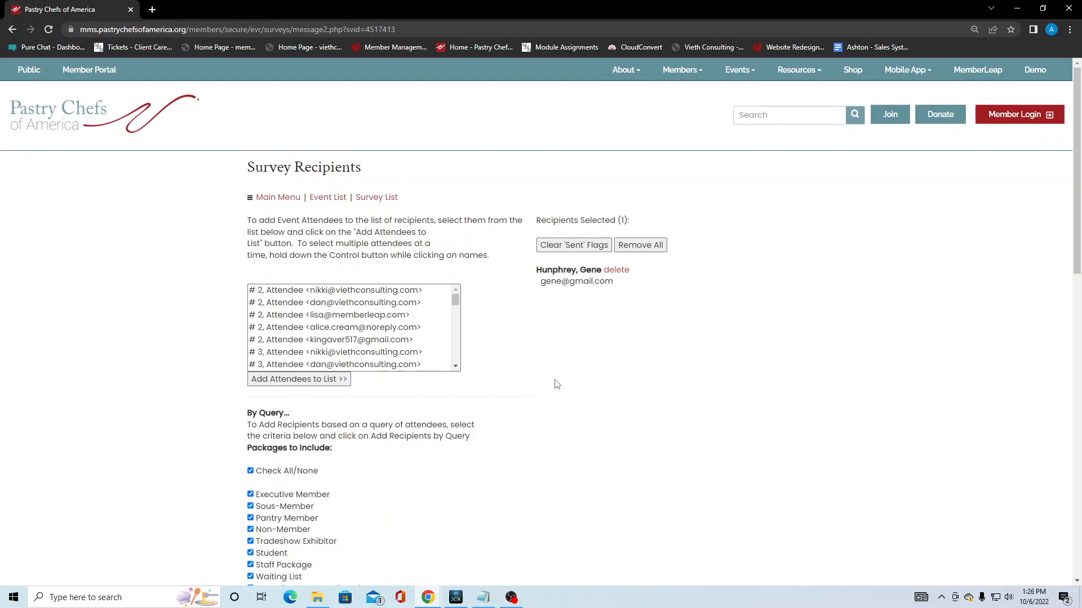
Step: Examine the By Query recipient criteria, from packages to booth space, trying the Attended Event filter and clearing it again
{"action": "scroll", "coordinate": [541, 383], "scroll_direction": "down", "scroll_amount": 3}
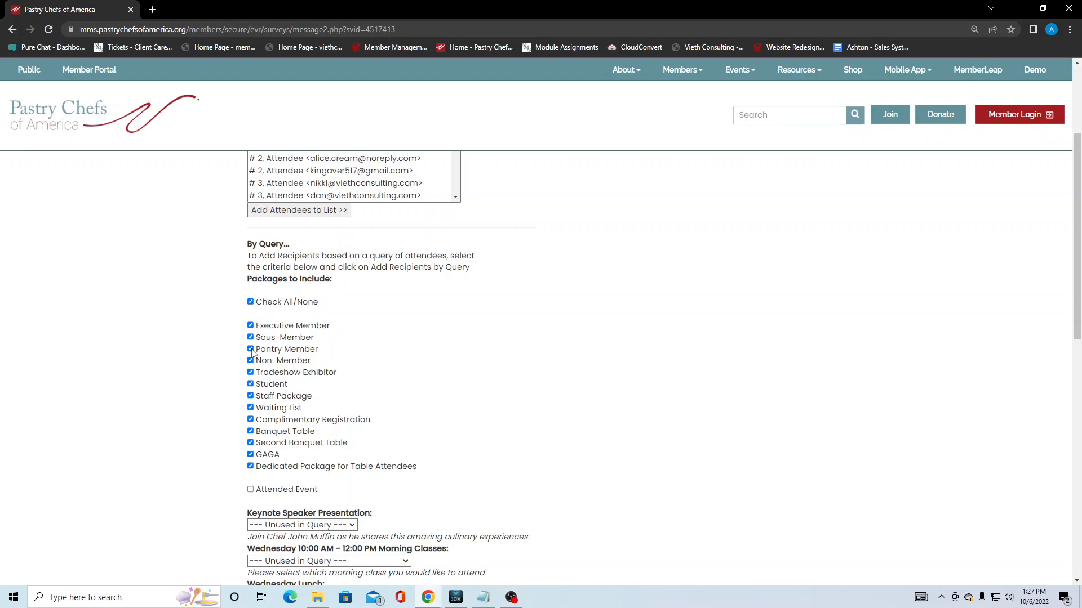
{"action": "scroll", "coordinate": [253, 479], "scroll_direction": "down", "scroll_amount": 1}
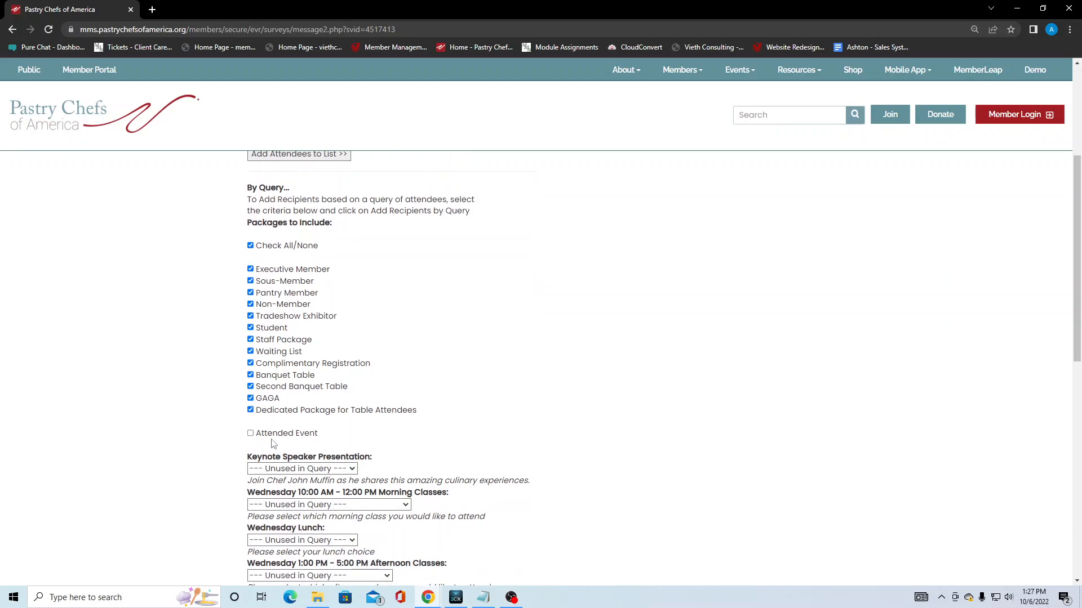
{"action": "left_click", "coordinate": [251, 435]}
{"action": "left_click", "coordinate": [250, 434]}
{"action": "scroll", "coordinate": [193, 437], "scroll_direction": "down", "scroll_amount": 2}
{"action": "scroll", "coordinate": [193, 438], "scroll_direction": "down", "scroll_amount": 2}
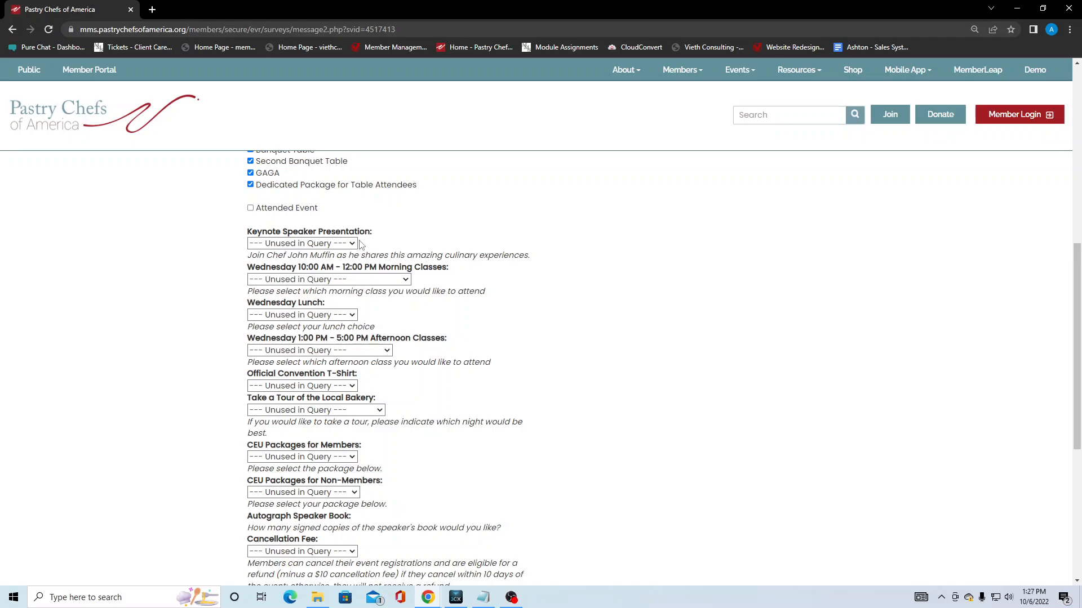
{"action": "scroll", "coordinate": [339, 366], "scroll_direction": "down", "scroll_amount": 1}
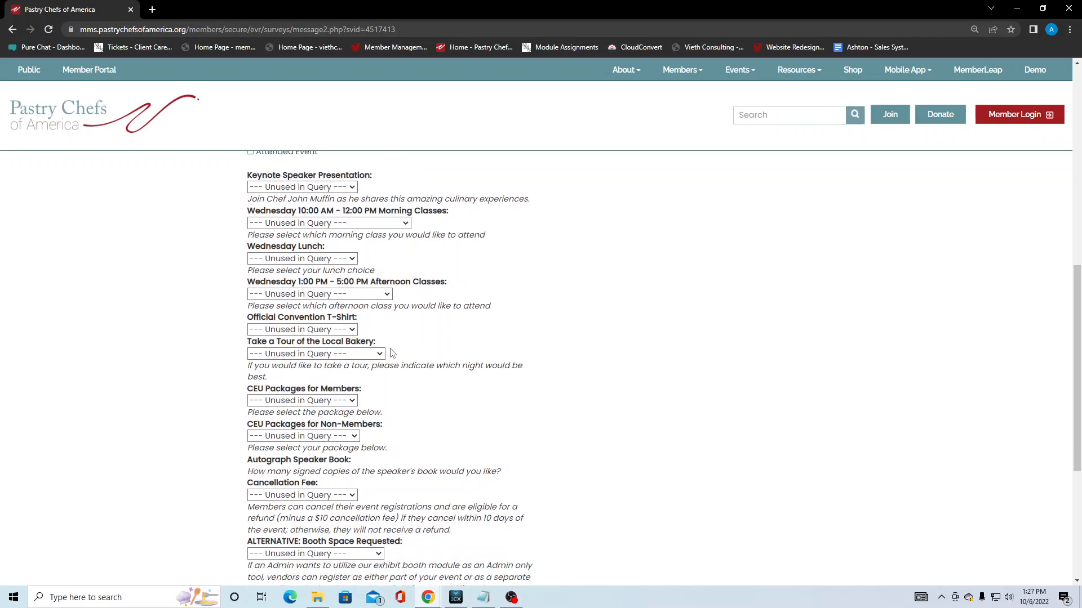
{"action": "scroll", "coordinate": [393, 353], "scroll_direction": "down", "scroll_amount": 1}
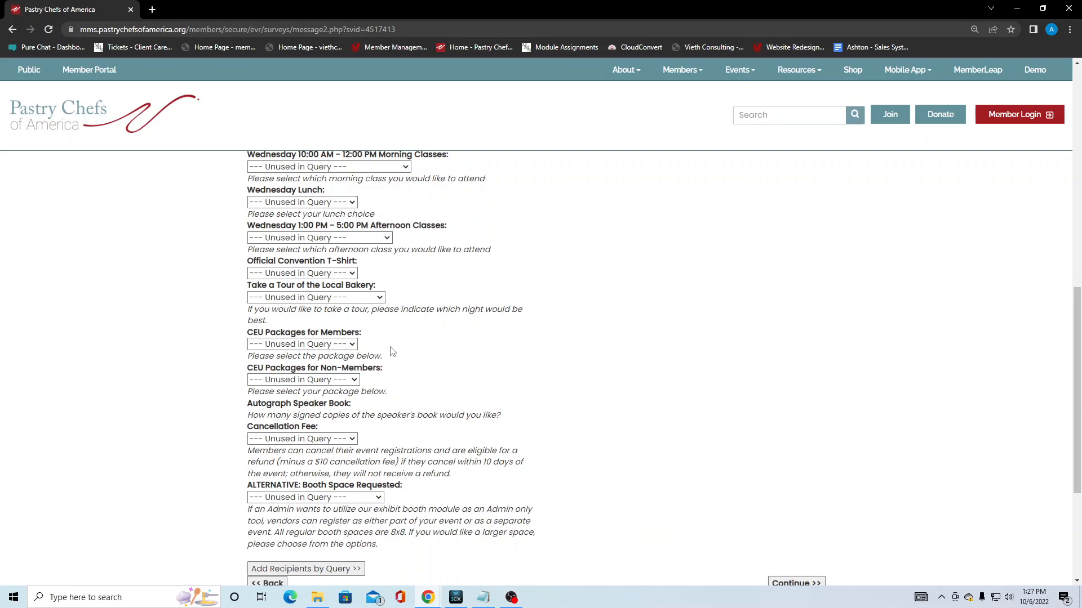
{"action": "scroll", "coordinate": [377, 493], "scroll_direction": "down", "scroll_amount": 1}
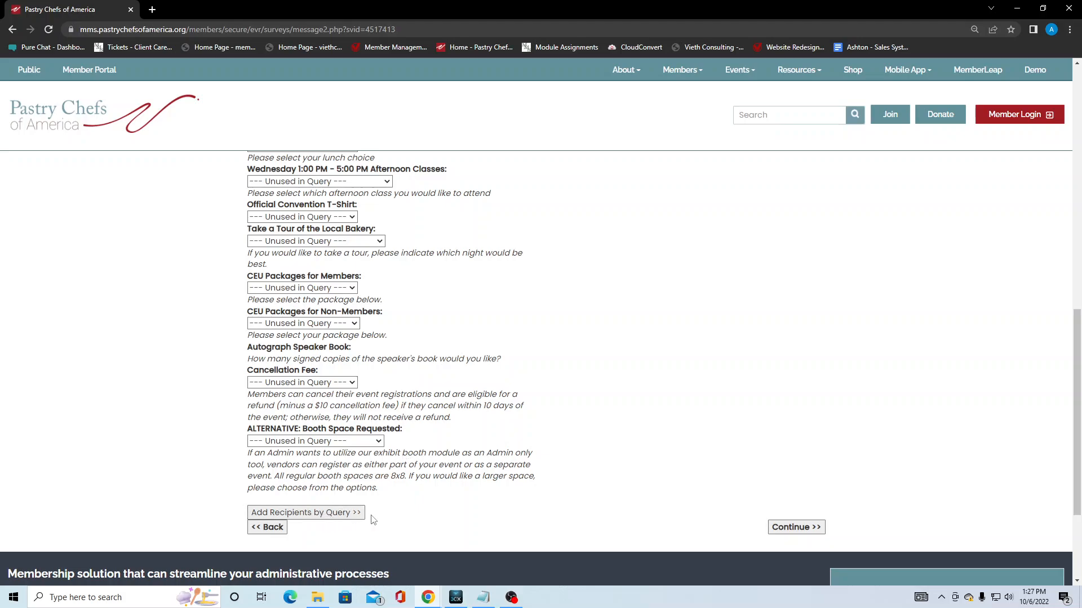
Step: Check the selected recipients and continue from the Survey Recipients page without adding anyone by query
{"action": "scroll", "coordinate": [372, 519], "scroll_direction": "up", "scroll_amount": 10}
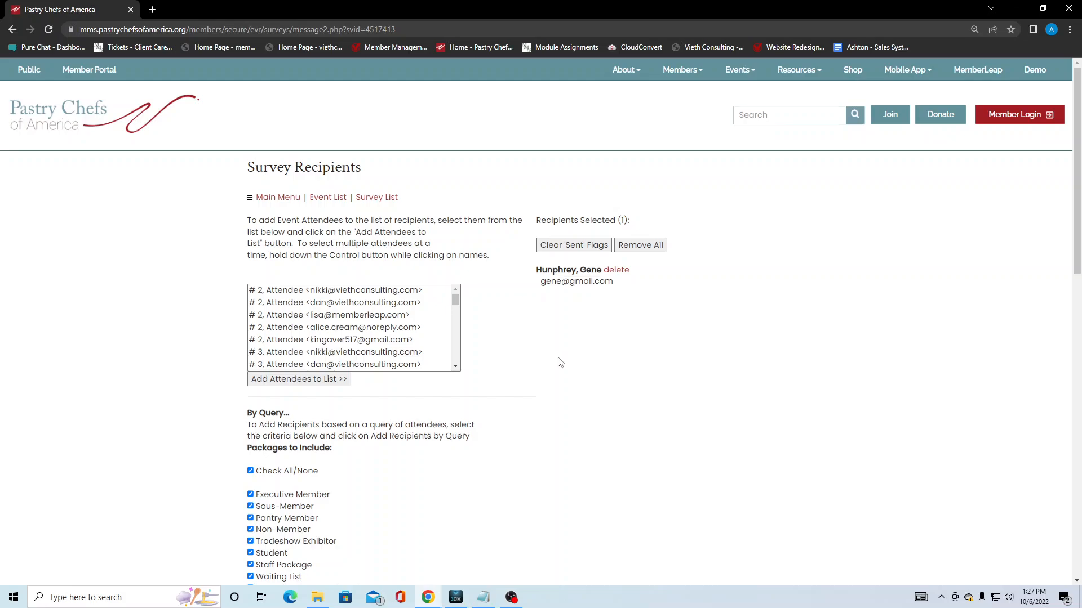
{"action": "scroll", "coordinate": [590, 340], "scroll_direction": "down", "scroll_amount": 12}
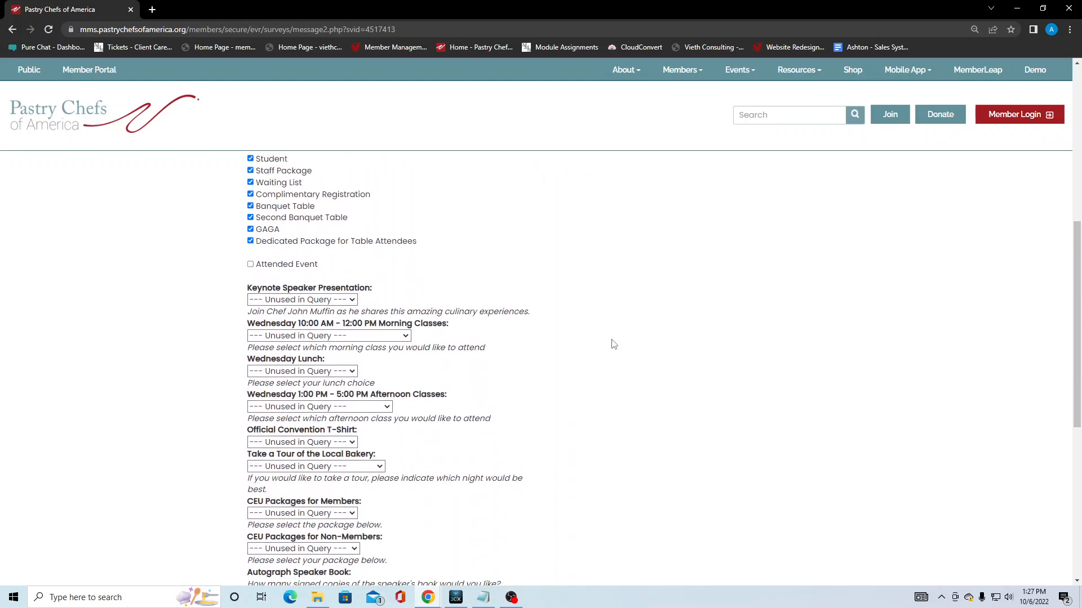
{"action": "left_click", "coordinate": [811, 526]}
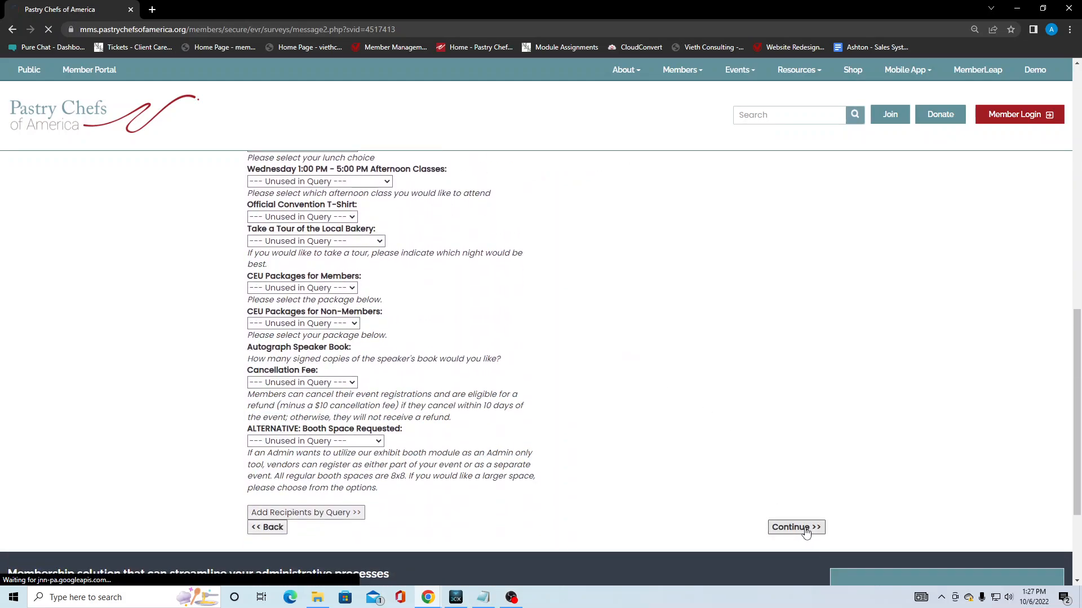